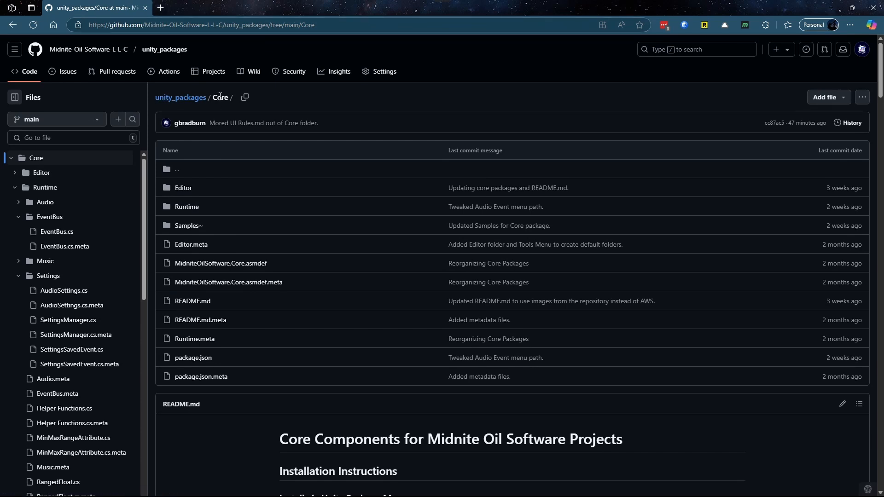
Review the Core folder's README install section and its package.json file, and return to the Core folder.
scroll(418, 236, "down", 3)
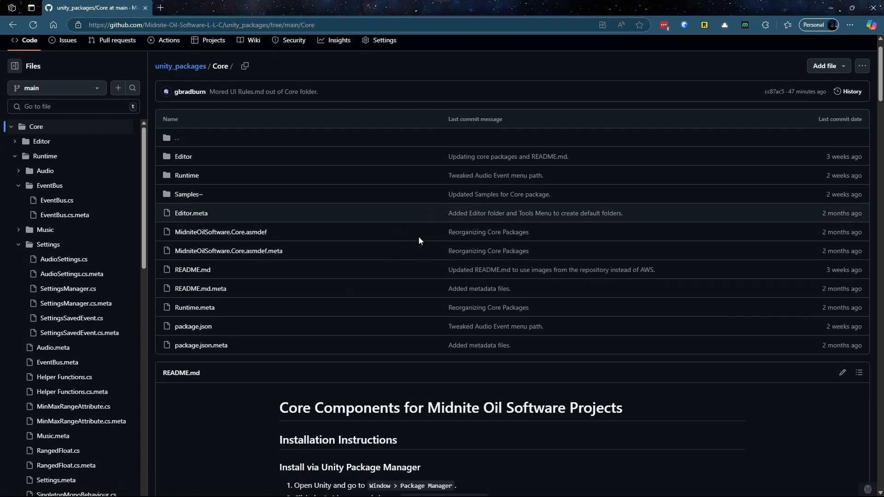
scroll(366, 328, "down", 2)
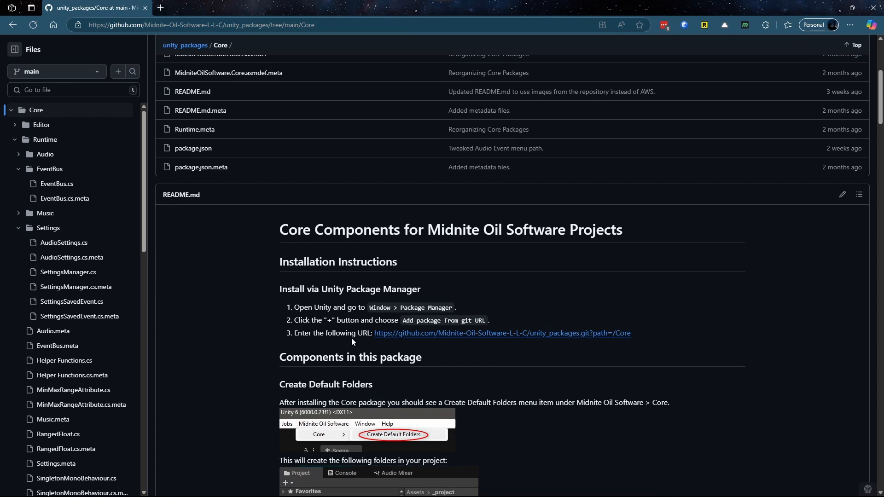
left_click(195, 148)
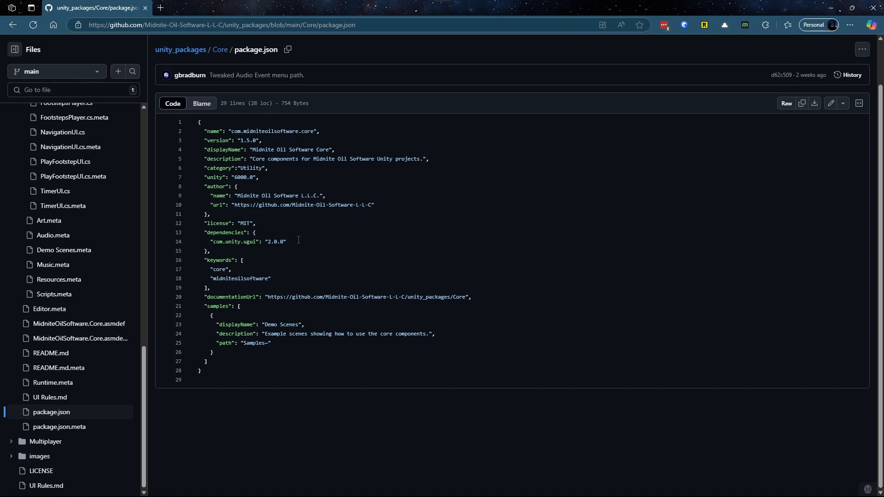
left_click(220, 51)
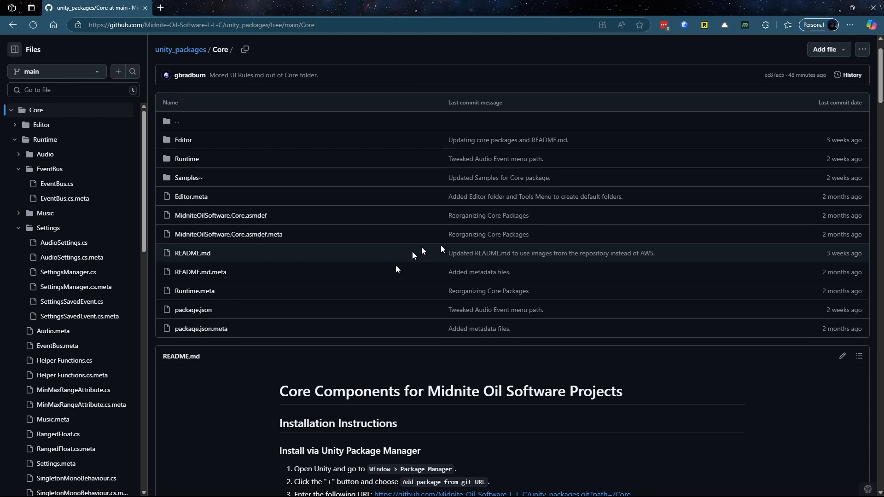
Copy the Core package's git URL link from the README's Install via Unity Package Manager instructions.
scroll(370, 382, "down", 3)
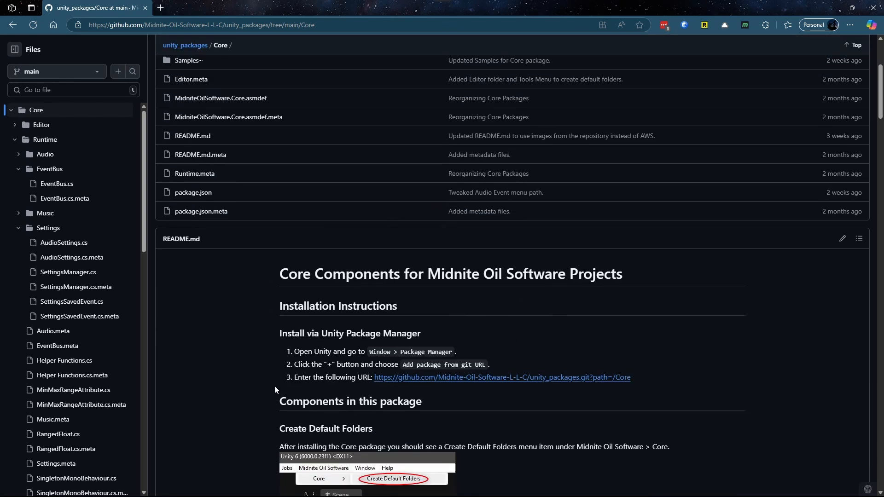
scroll(322, 318, "down", 2)
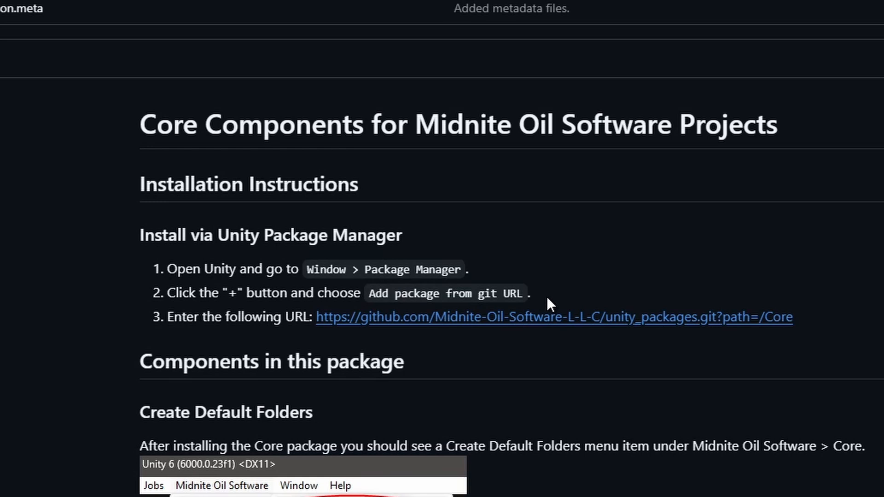
right_click(548, 322)
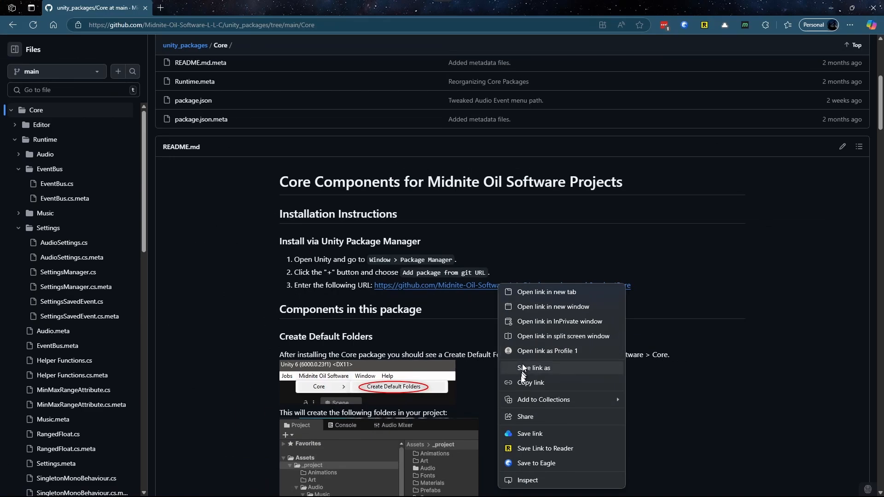
left_click(521, 383)
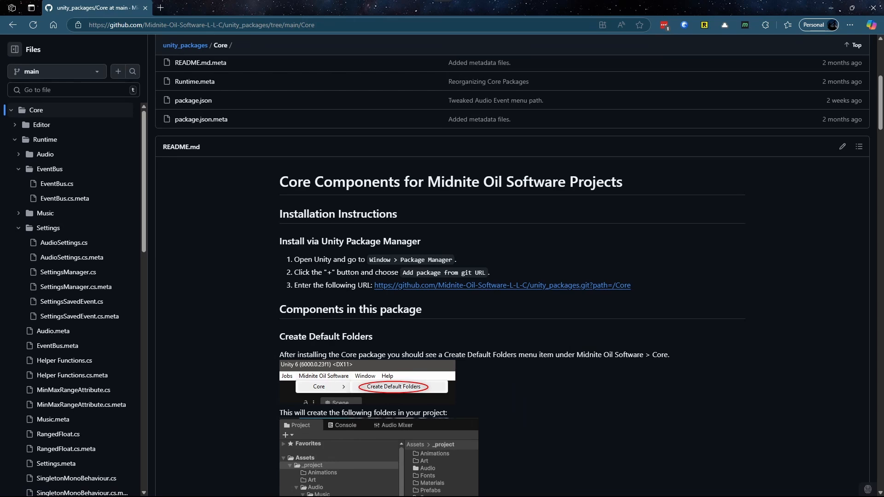
key("alt+Tab")
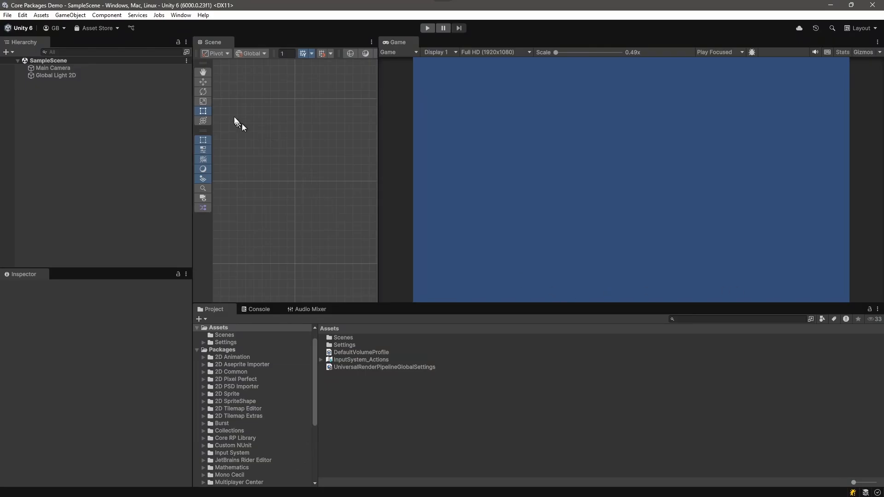
left_click(181, 15)
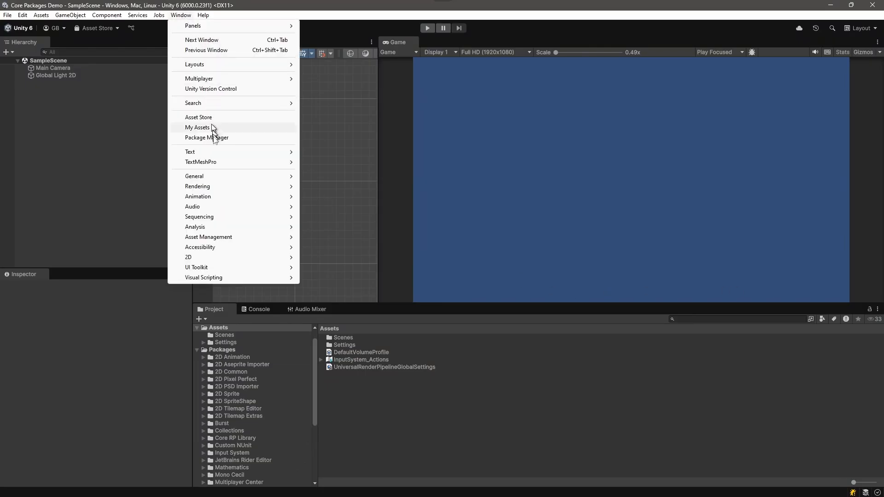
left_click(214, 140)
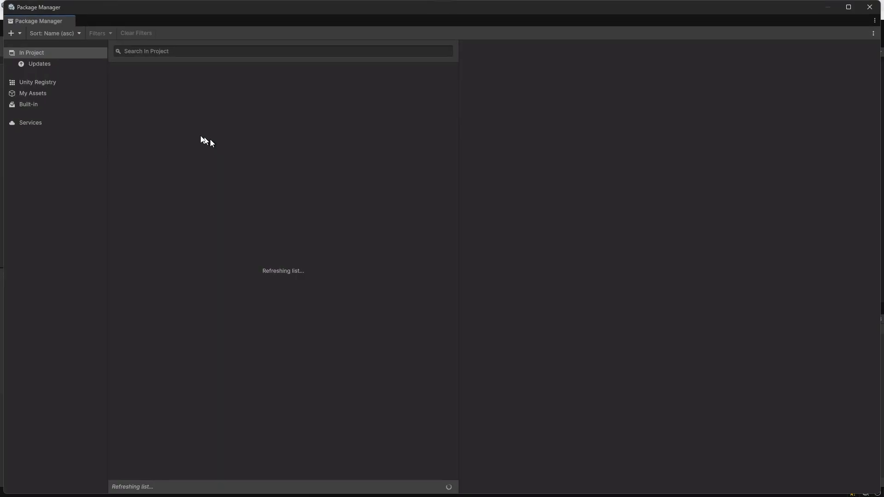
left_click(14, 34)
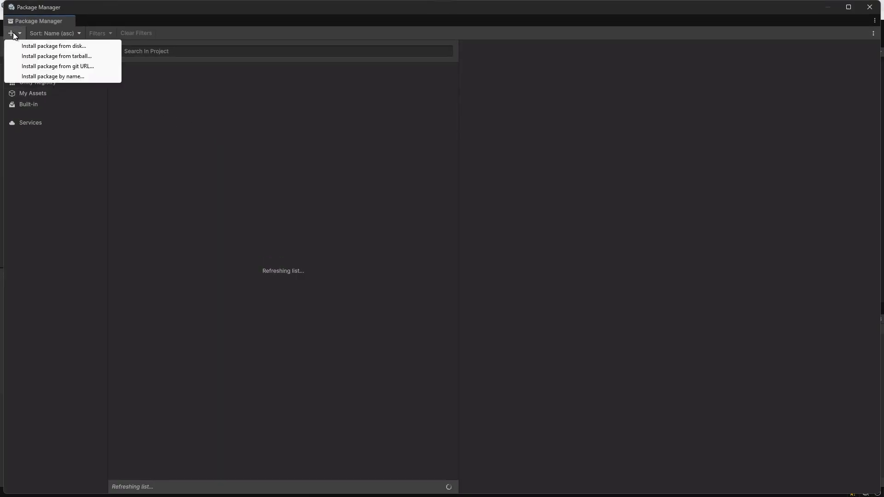
left_click(52, 66)
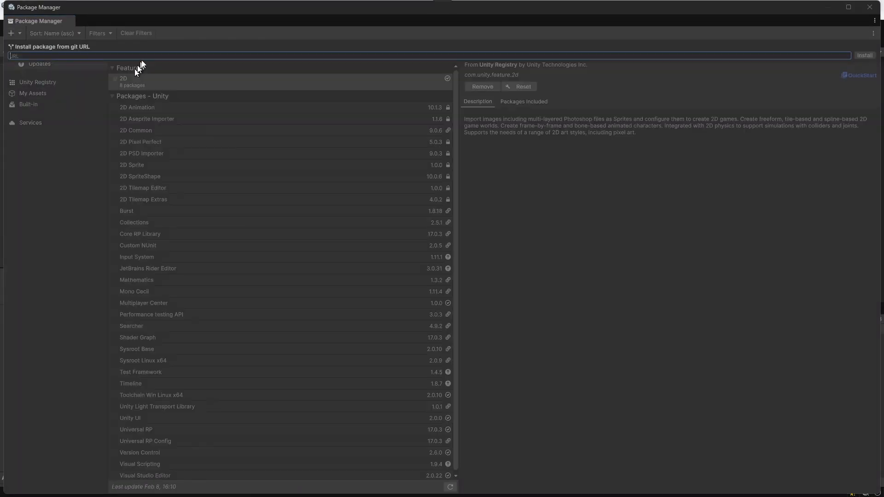
key("ctrl+v")
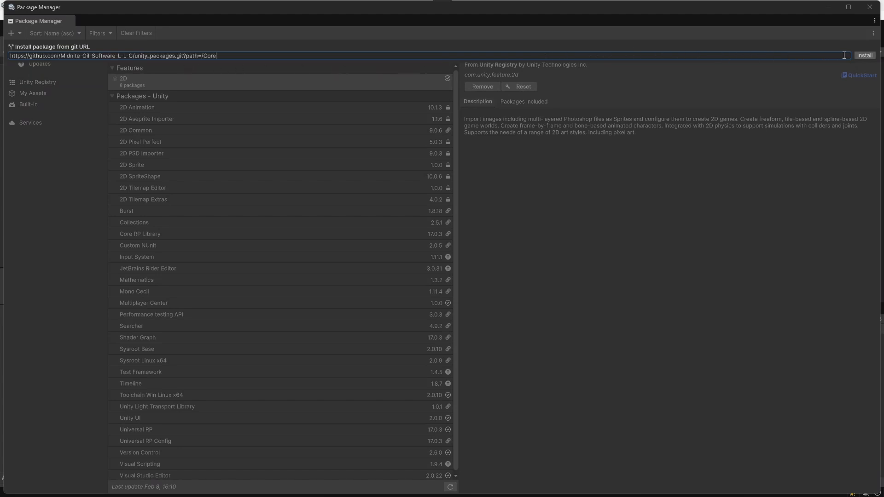
left_click(865, 56)
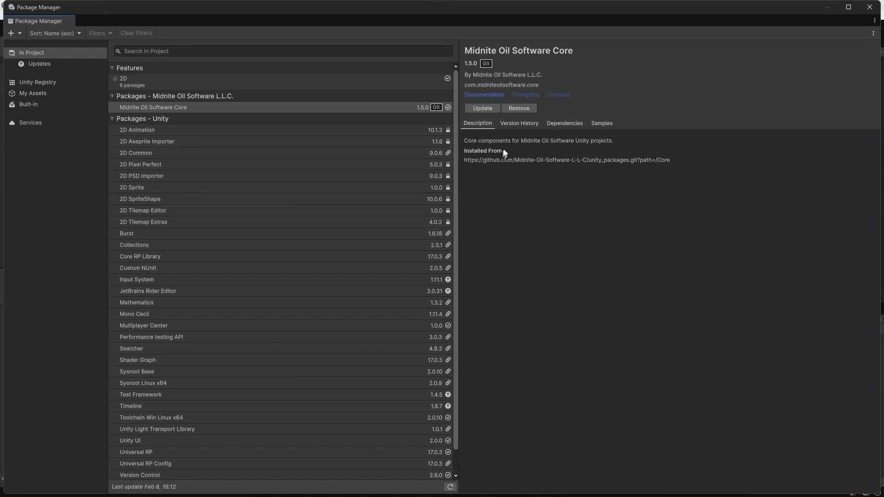
Inspect the Midnite Oil Software Core package's samples, README and the ToolsMenu script in its Editor folder, closing the Package Manager.
left_click(602, 124)
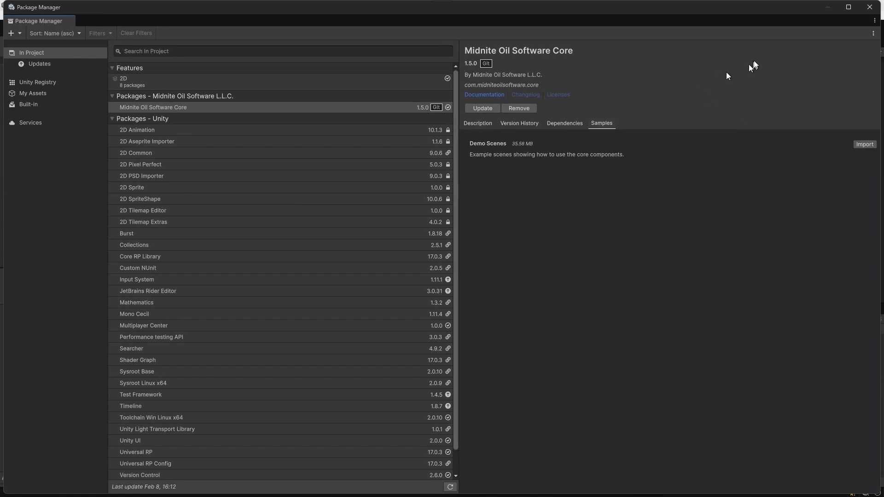
left_click(871, 10)
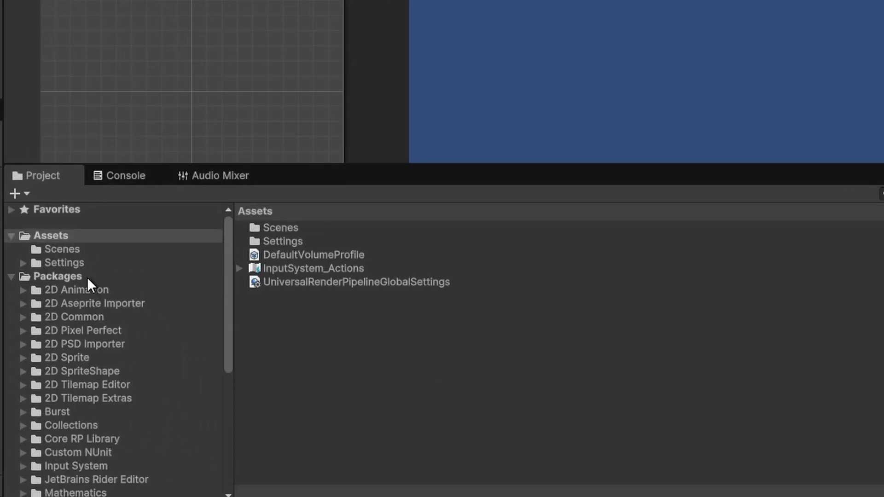
scroll(81, 322, "down", 5)
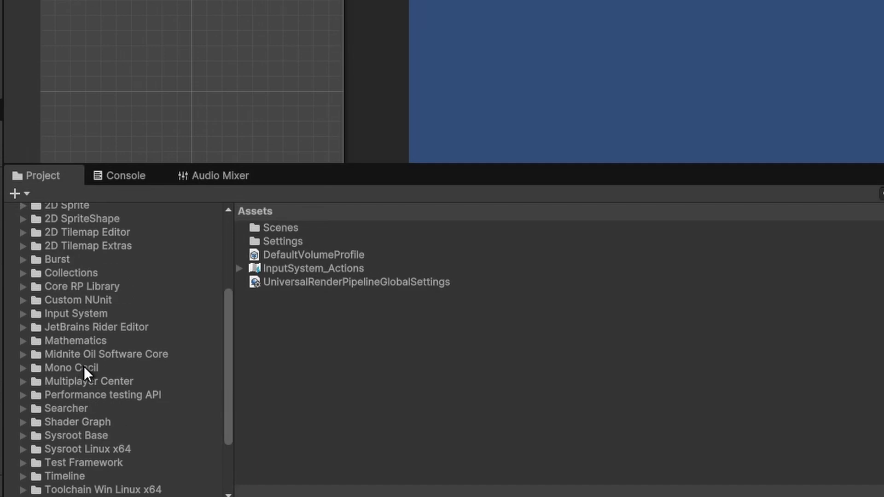
left_click(101, 355)
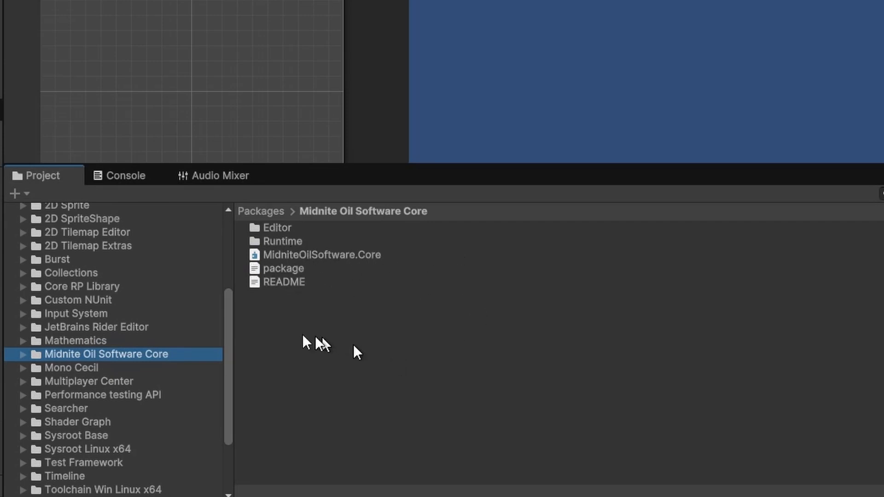
left_click(286, 282)
left_click(22, 355)
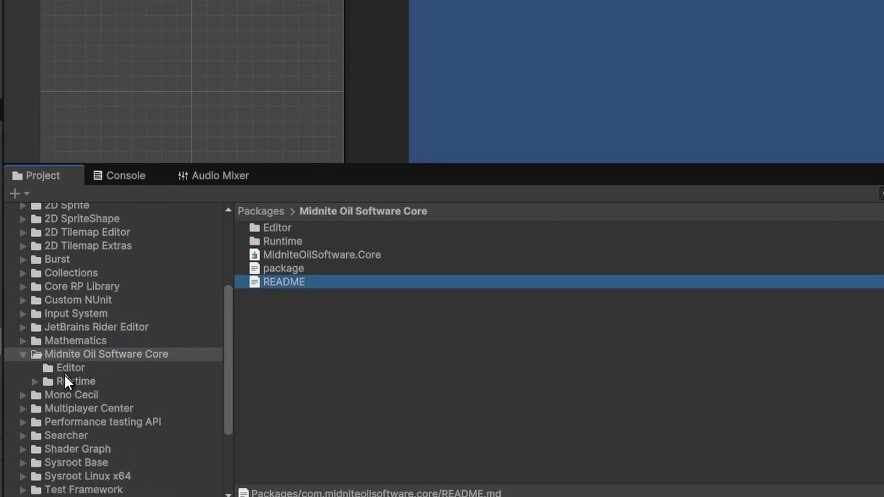
left_click(65, 370)
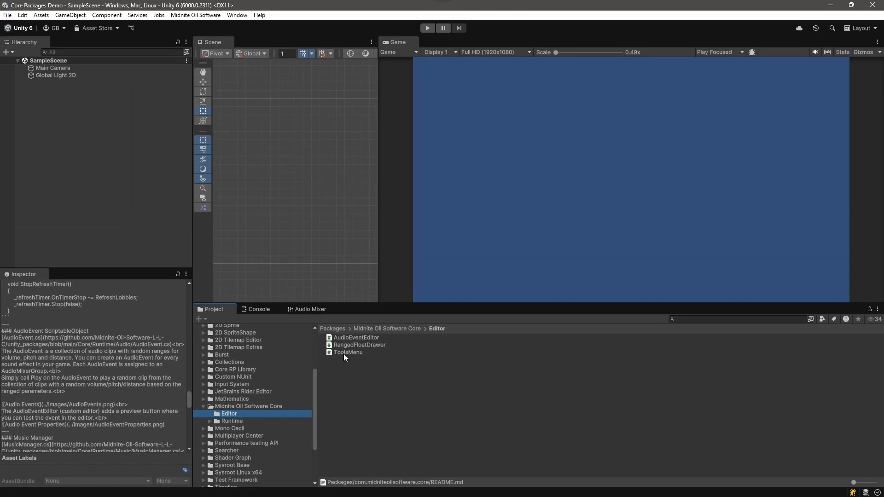
left_click(345, 353)
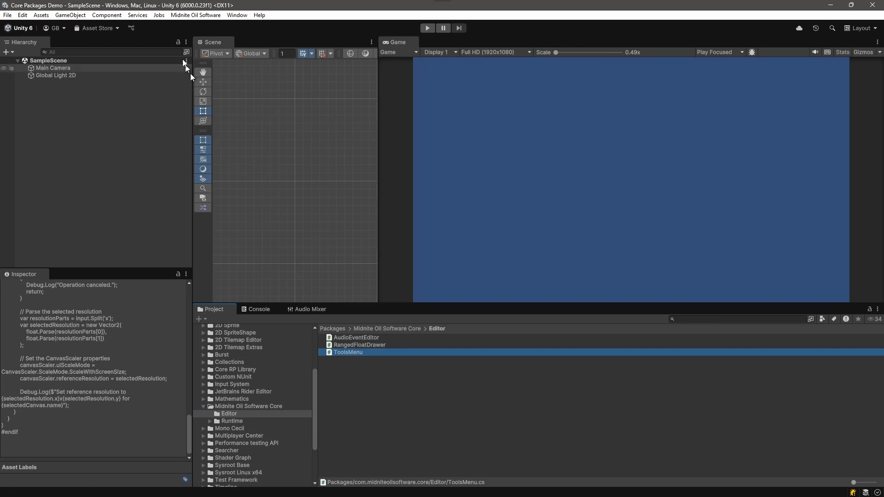
Generate the default project folders using the Midnite Oil Software Core command Create Default Folders.
left_click(203, 17)
mouse_move(201, 27)
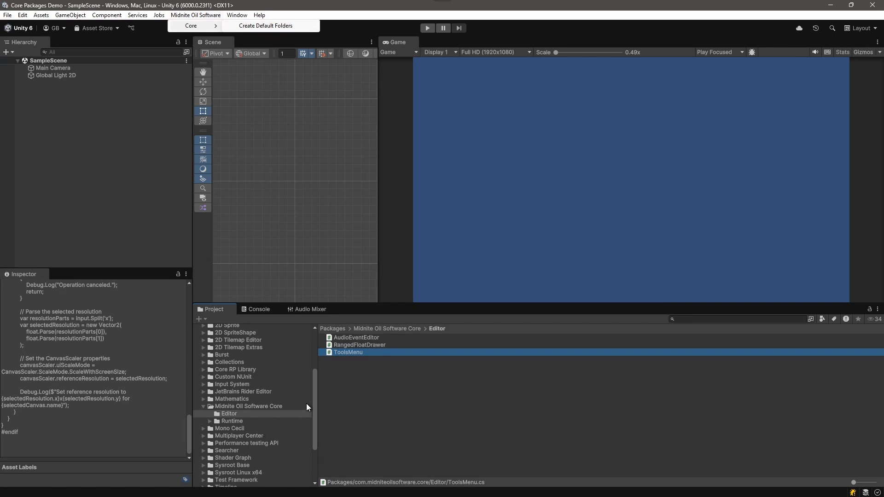
left_click_drag(314, 400, 313, 341)
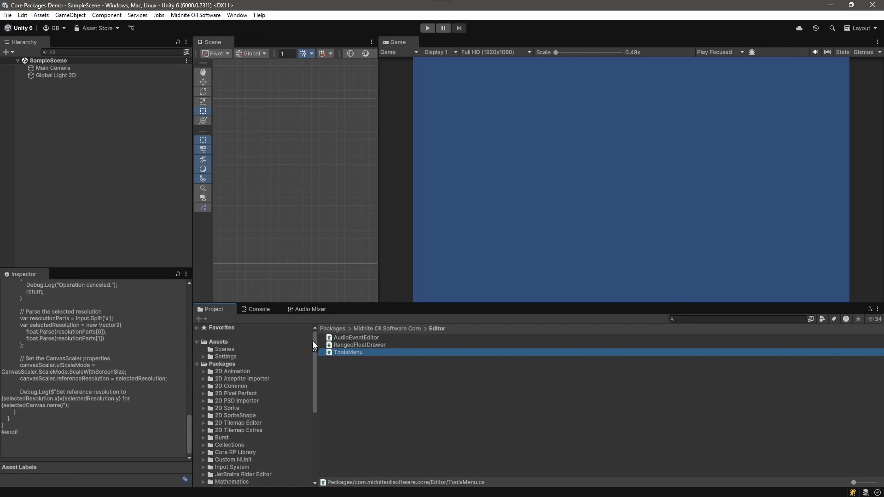
left_click(226, 349)
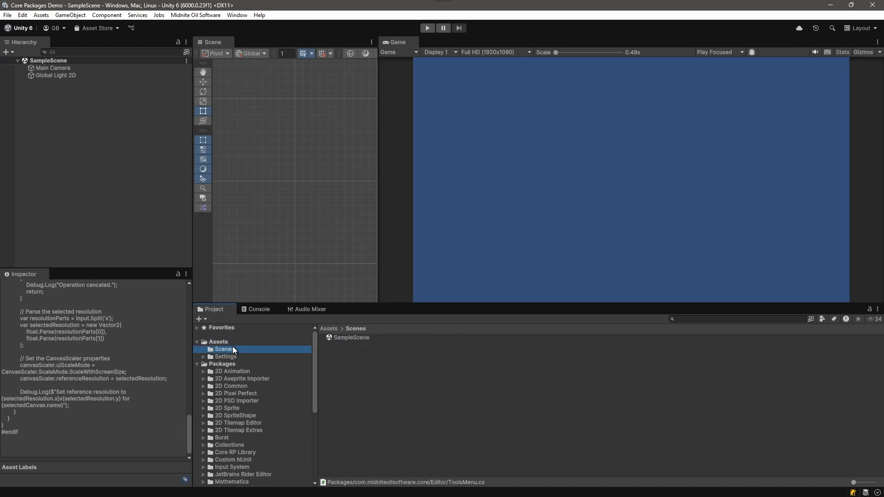
left_click(214, 15)
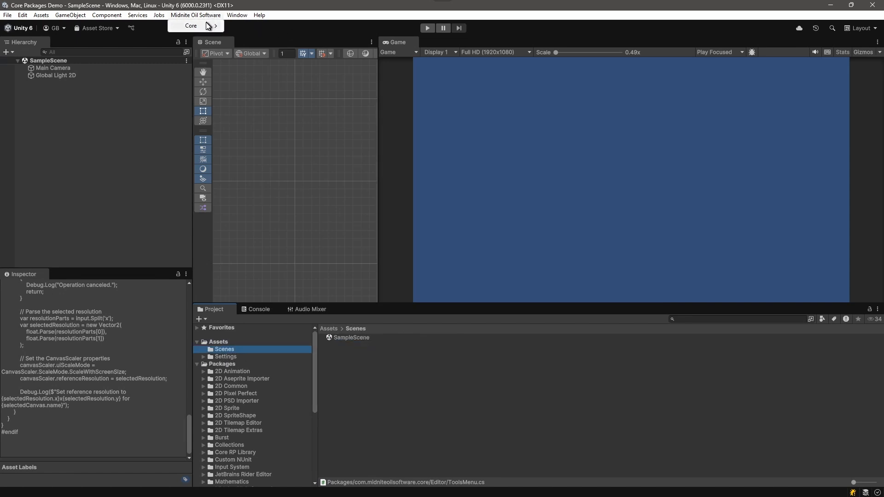
mouse_move(209, 26)
left_click(253, 26)
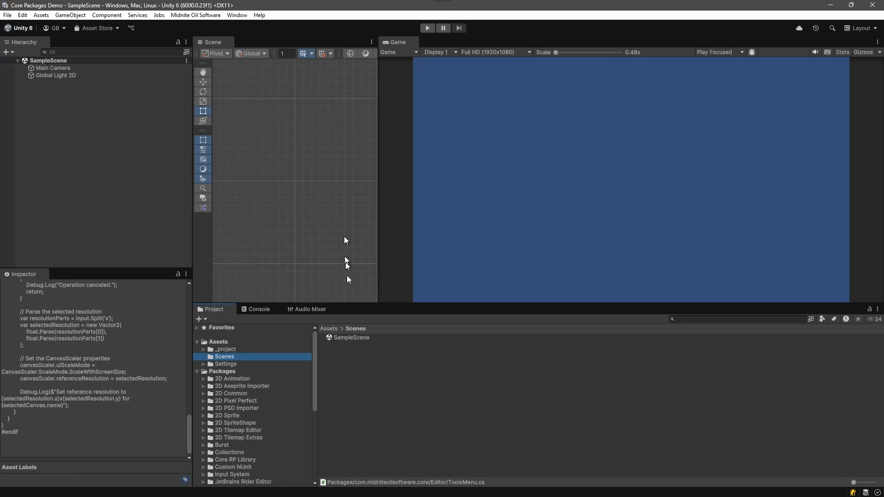
Examine the generated _project folder, including its Audio folder with the Music and Sounds subfolders.
left_click(228, 349)
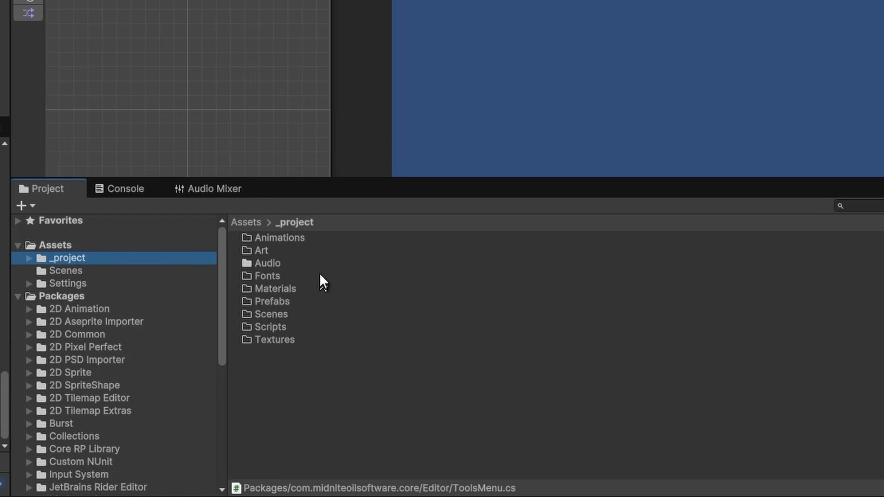
left_click(30, 258)
left_click(68, 296)
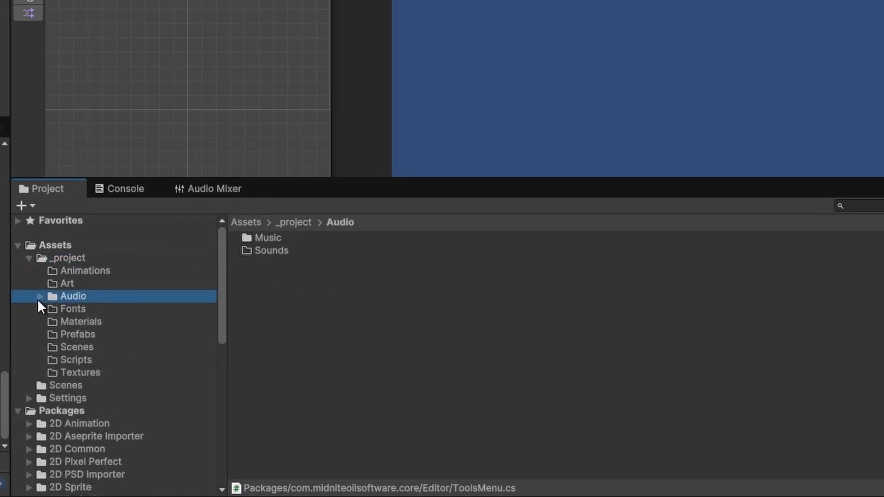
left_click(40, 296)
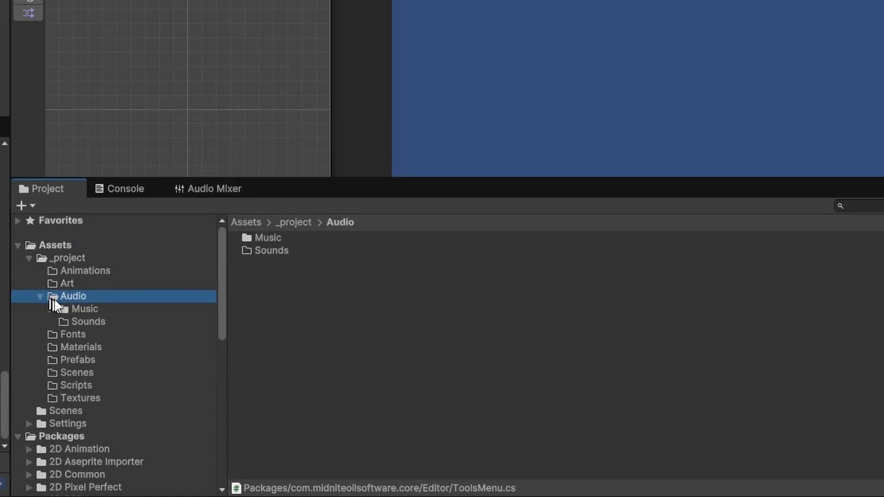
left_click(78, 319)
left_click(81, 307)
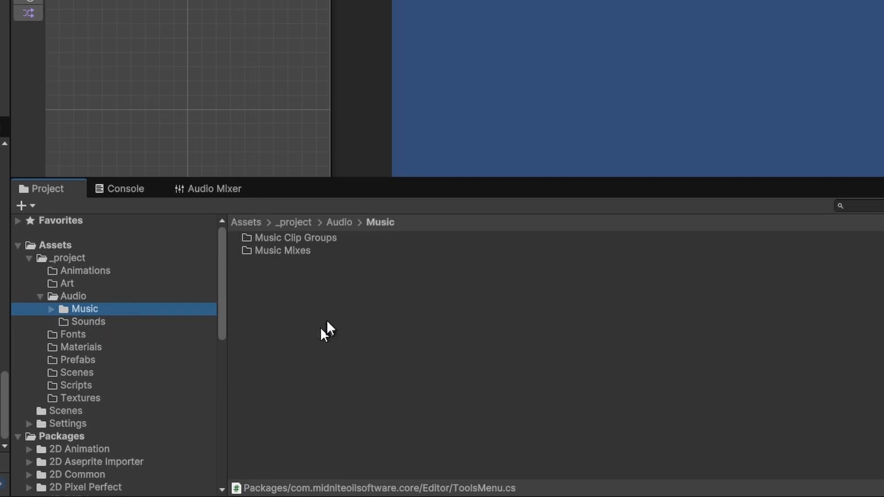
Open the Music Mixes folder and display the Midnite Oil Software Core asset types that can be created there.
double_click(290, 251)
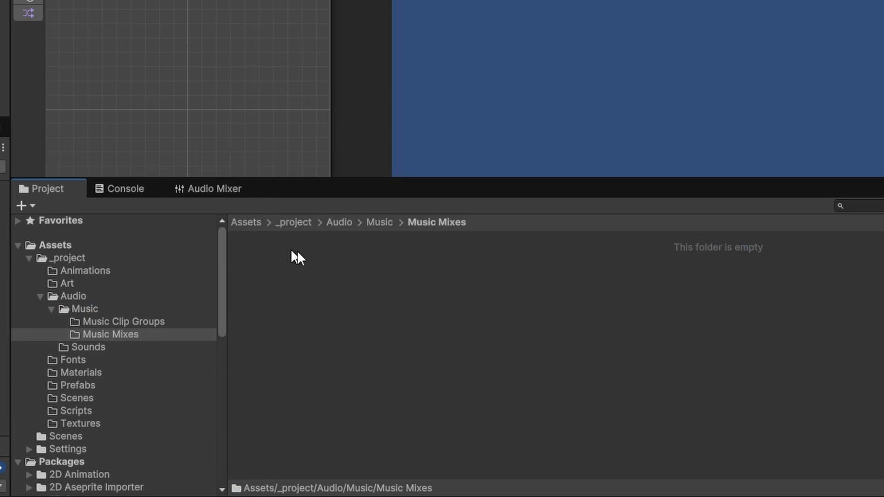
right_click(328, 288)
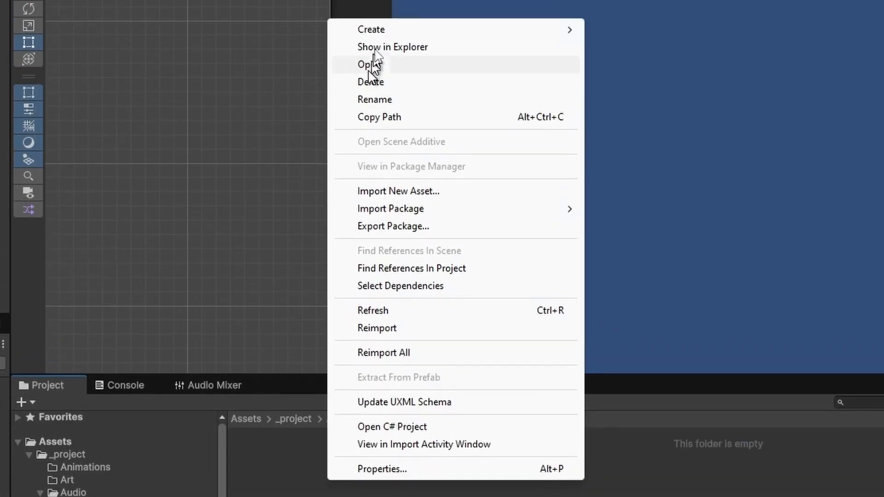
mouse_move(381, 29)
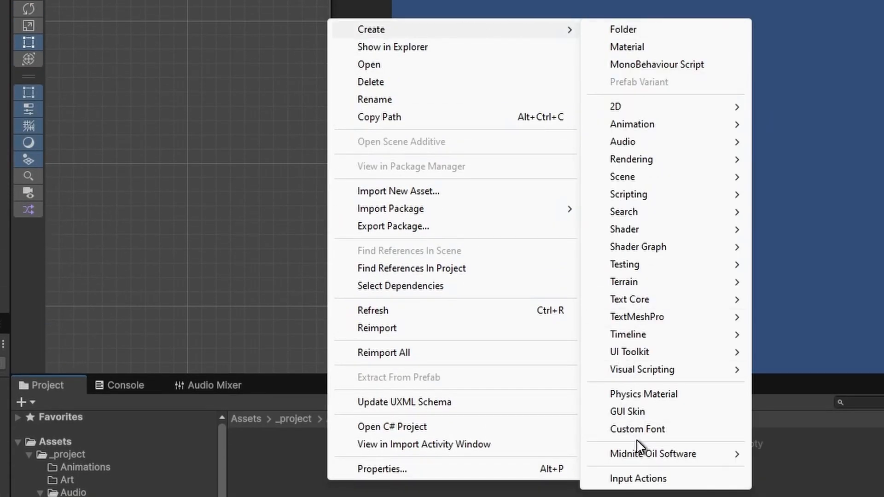
mouse_move(640, 451)
mouse_move(778, 446)
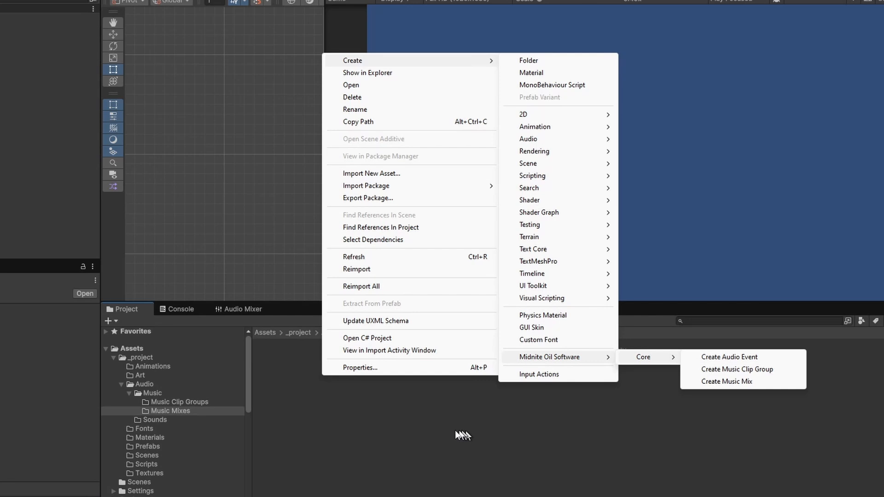
Import the Demo Scenes sample of the Midnite Oil Software Core package through the Package Manager, closing it once done.
left_click(455, 420)
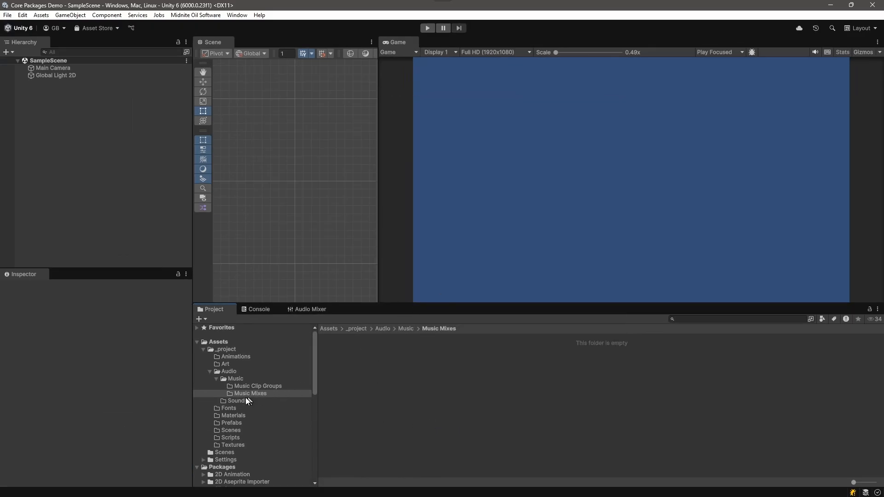
left_click(231, 378)
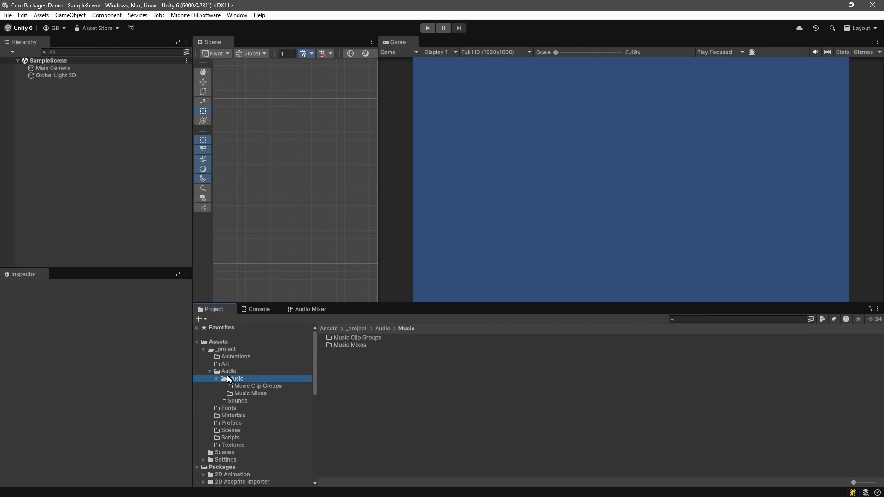
left_click(237, 15)
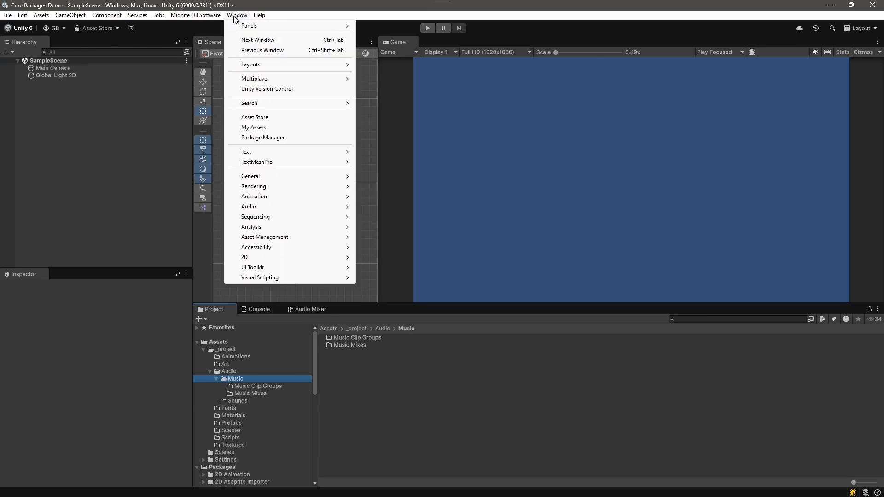
left_click(267, 138)
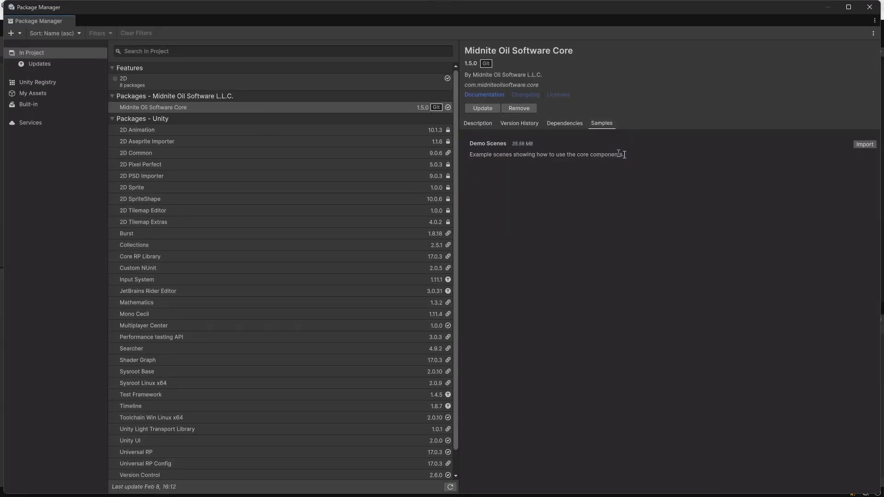
left_click(861, 145)
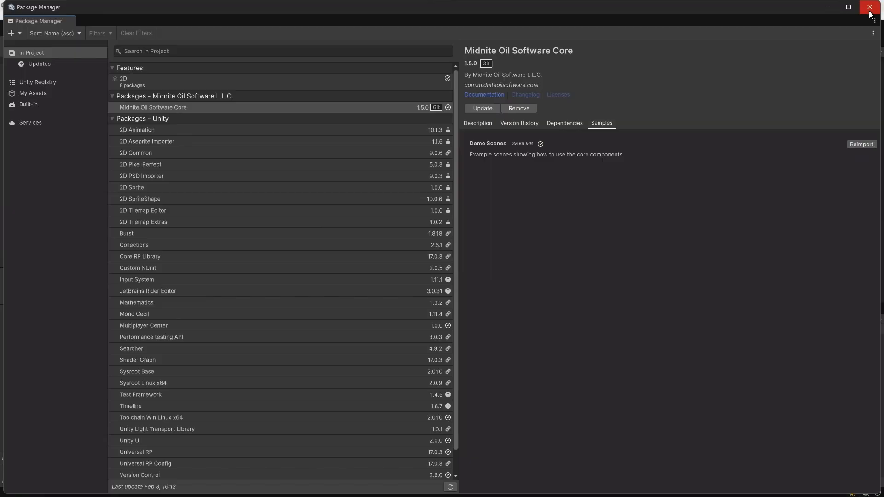
left_click(870, 7)
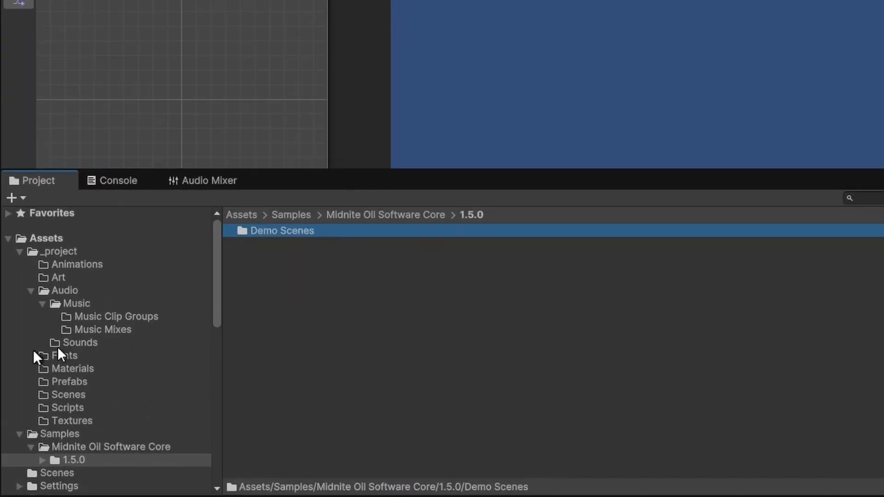
Browse the imported Demo Scenes sample folder, viewing the contents of its Art and Audio subfolders.
double_click(286, 232)
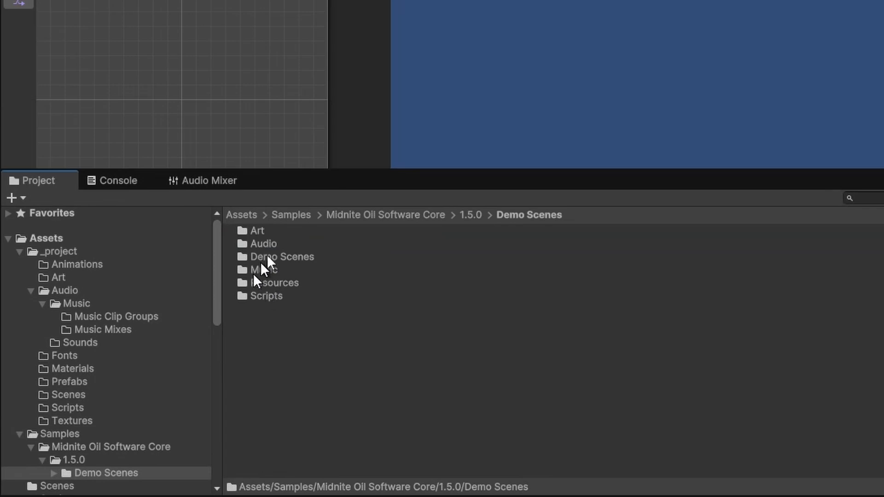
scroll(69, 375, "down", 4)
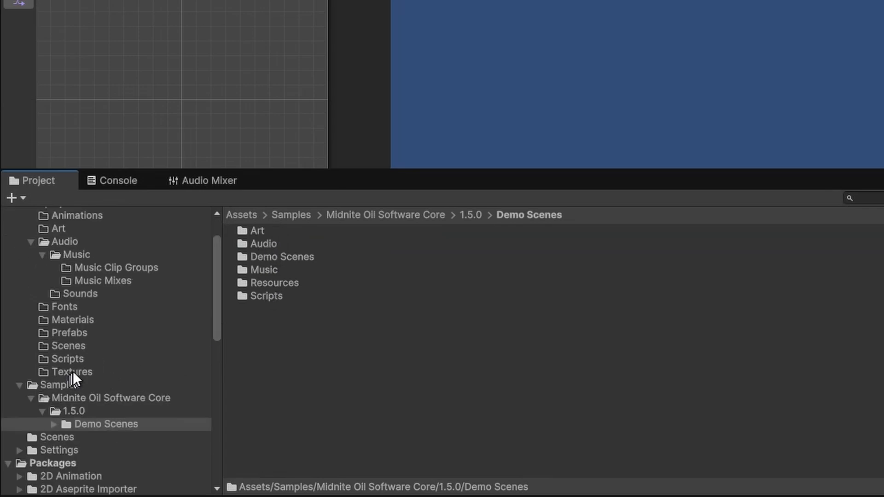
left_click(54, 375)
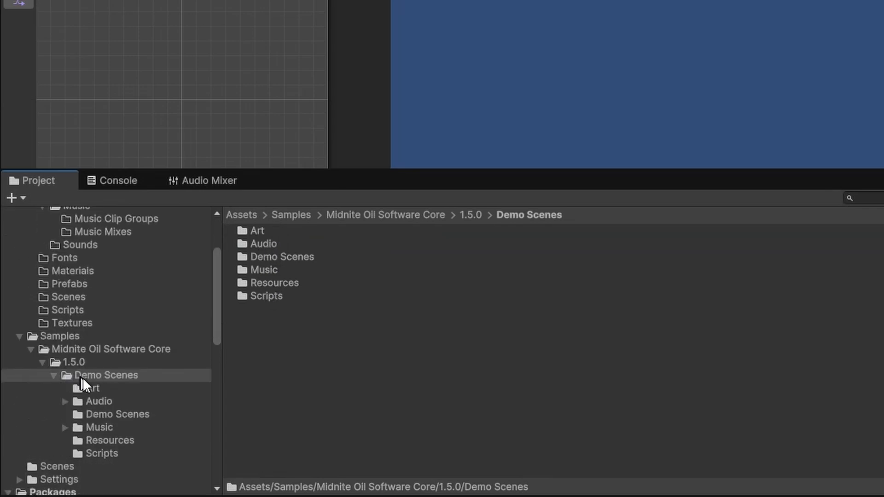
left_click(91, 389)
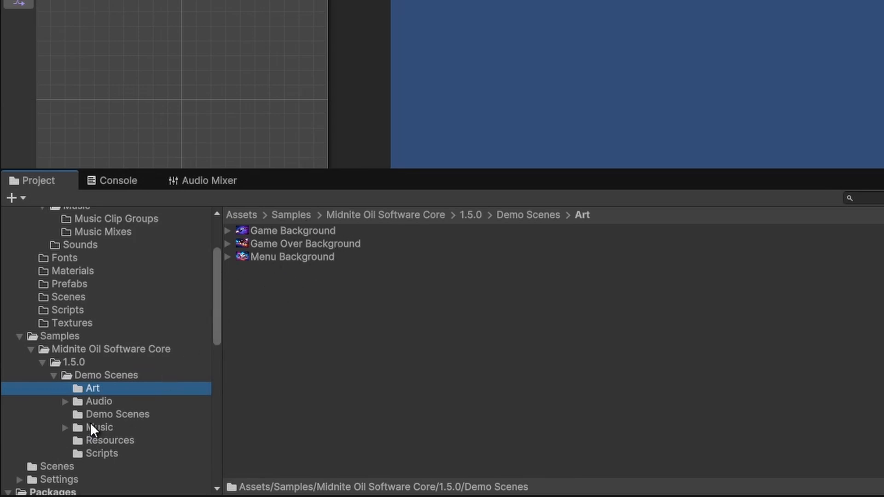
left_click(99, 406)
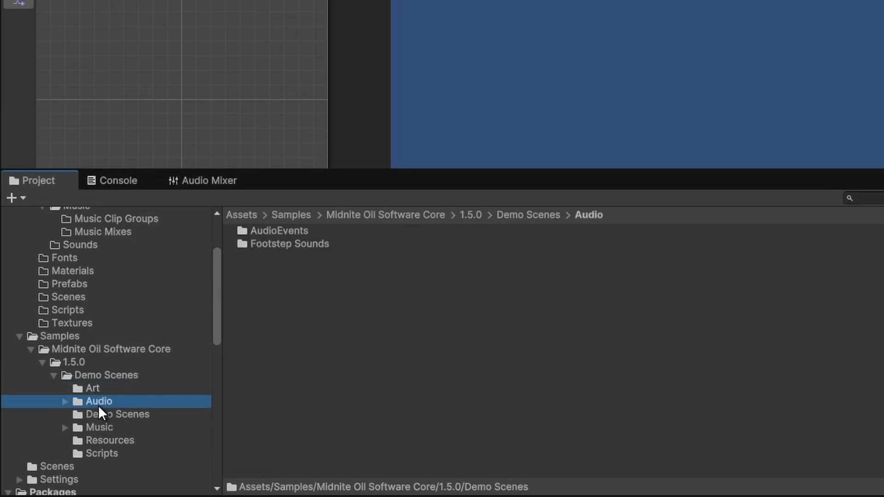
Open the sample's AudioEvents folder and inspect the Audio Clips list of the Footsteps audio event.
left_click(287, 228)
left_click(287, 228)
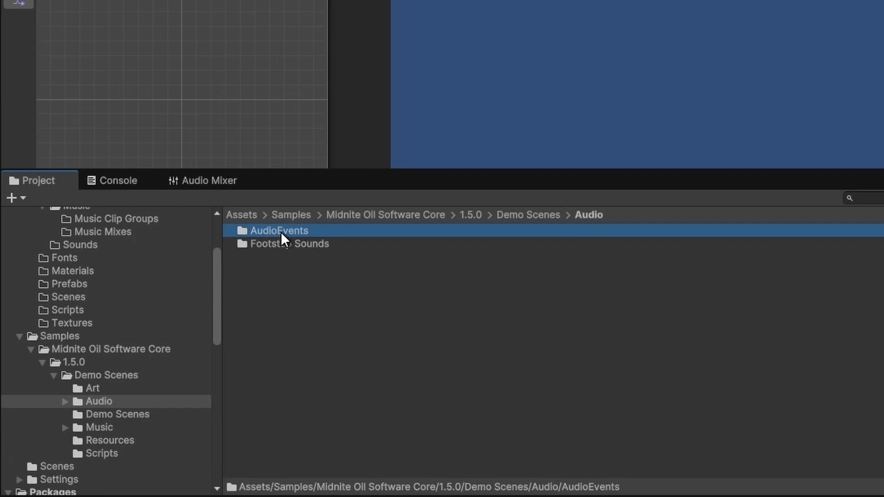
double_click(281, 231)
left_click(615, 231)
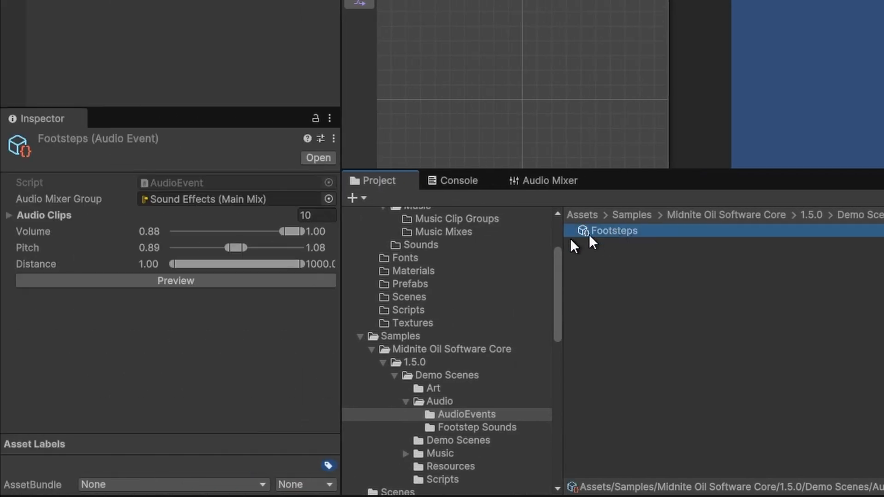
left_click(9, 214)
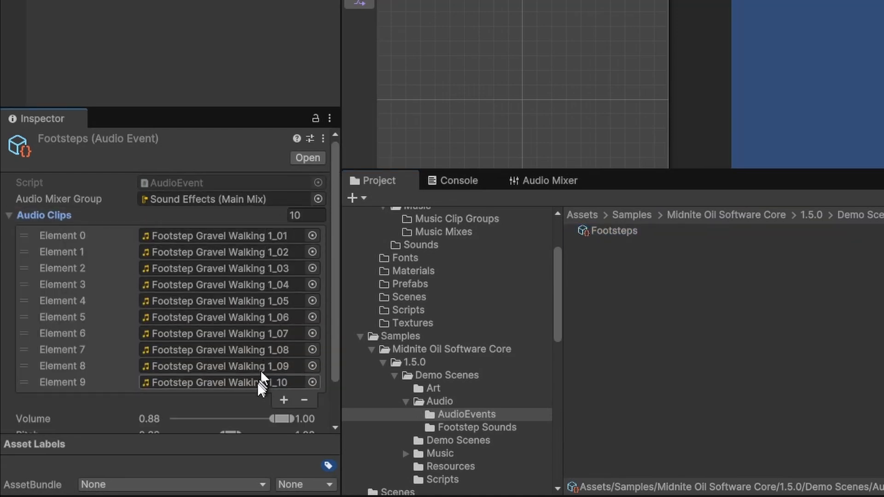
Locate the Element 5 clip of the Footsteps audio event, Footstep Gravel Walking 1_06, in the project and play it.
left_click(211, 321)
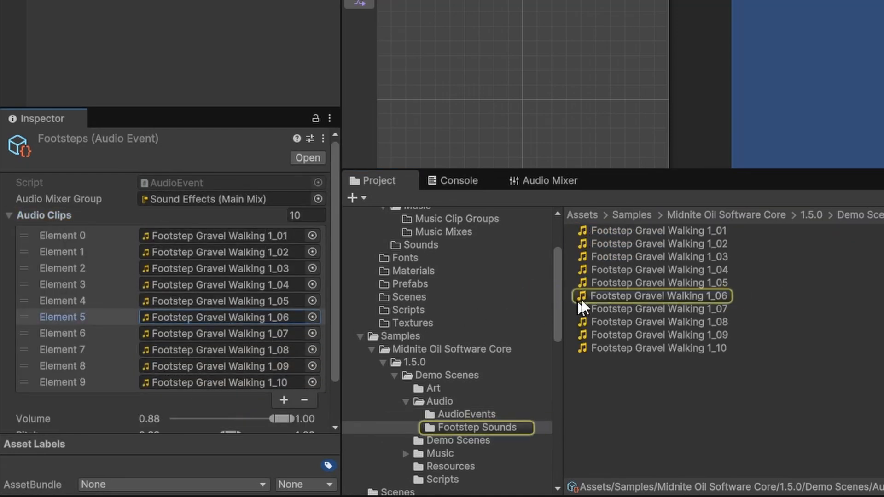
left_click(614, 297)
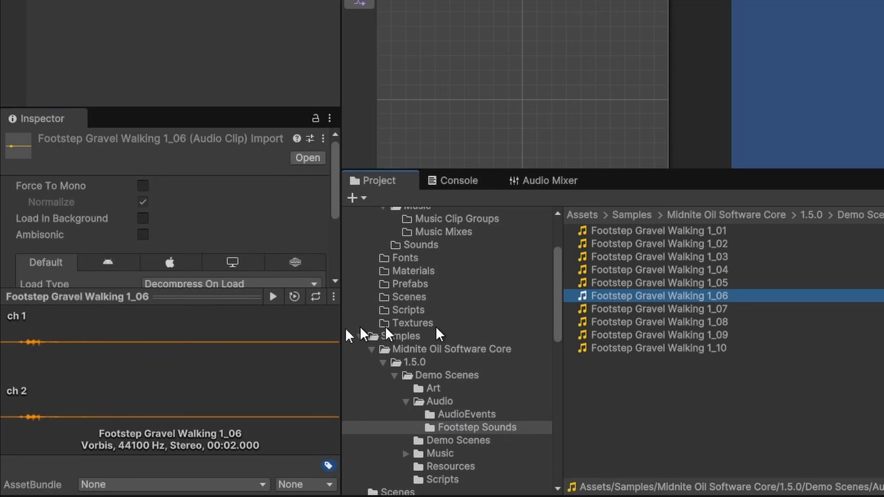
left_click(269, 293)
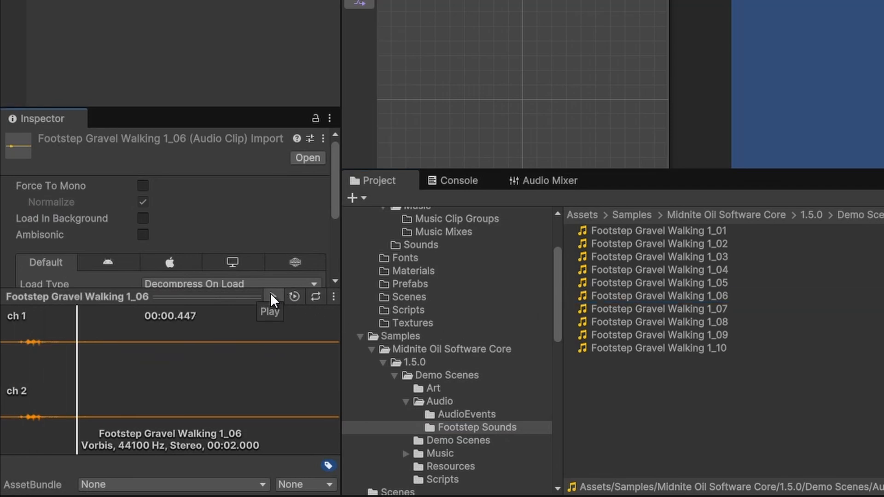
Return to the Footsteps audio event and preview it several times, reviewing its volume, pitch and distance settings.
left_click(457, 416)
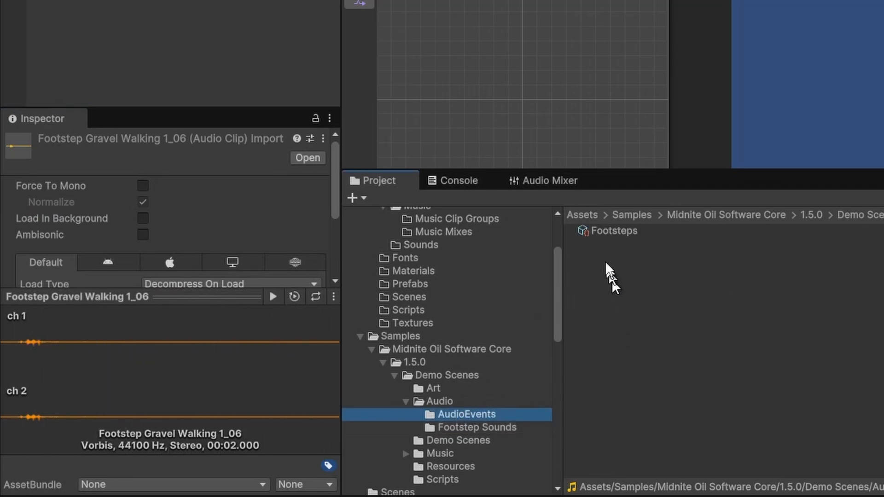
left_click(605, 232)
scroll(170, 412, "down", 2)
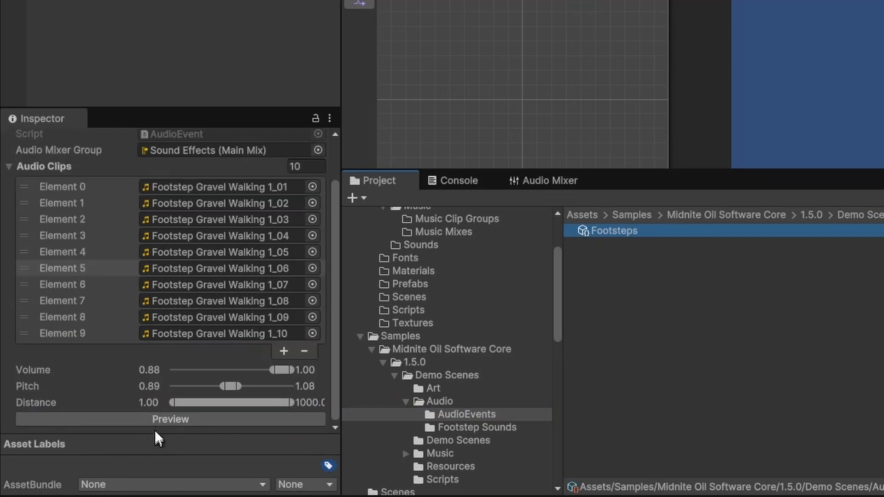
left_click(138, 417)
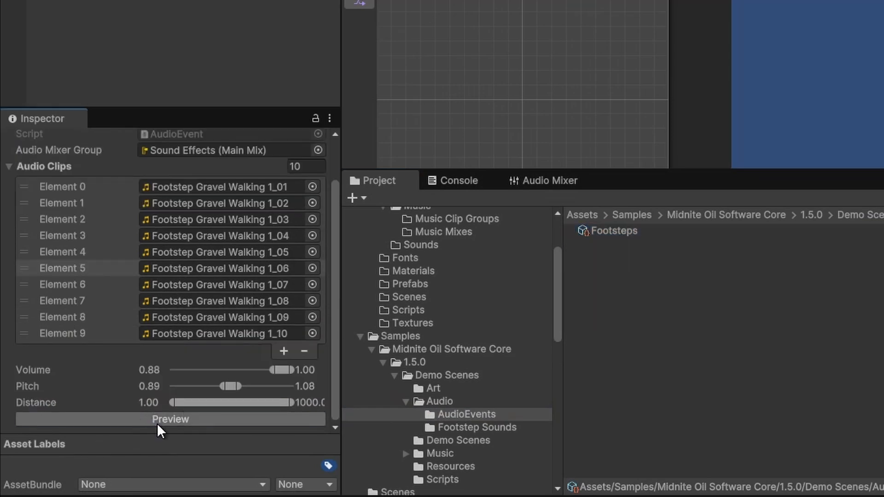
left_click(159, 421)
left_click(162, 418)
left_click(161, 418)
left_click(162, 418)
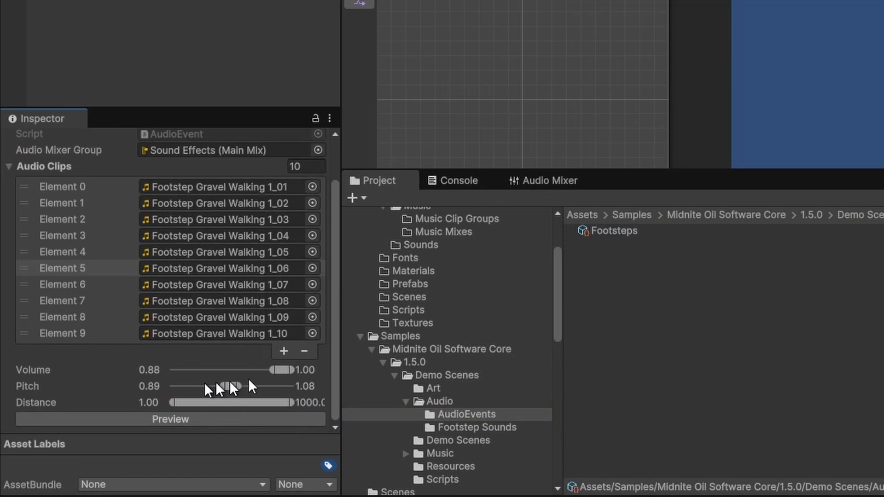
scroll(238, 276, "up", 3)
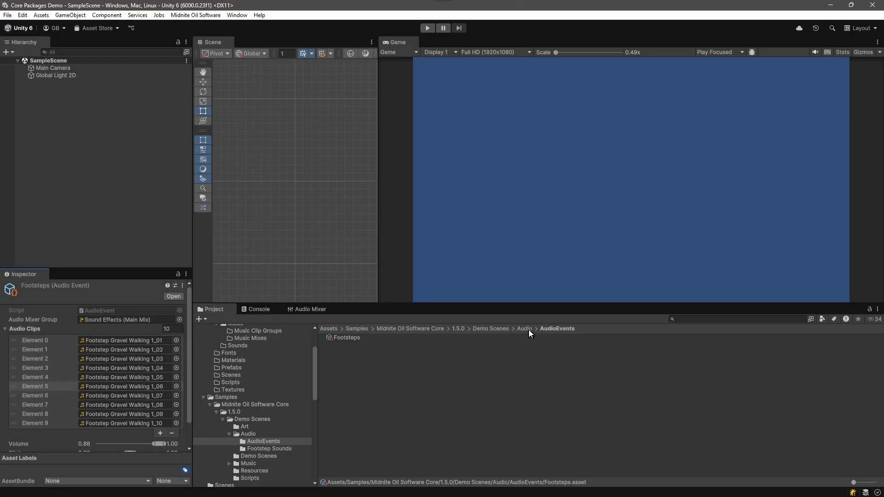
Browse the Music folder of the Demo Scenes sample and view the assets in its Music Mixes subfolder.
left_click(526, 330)
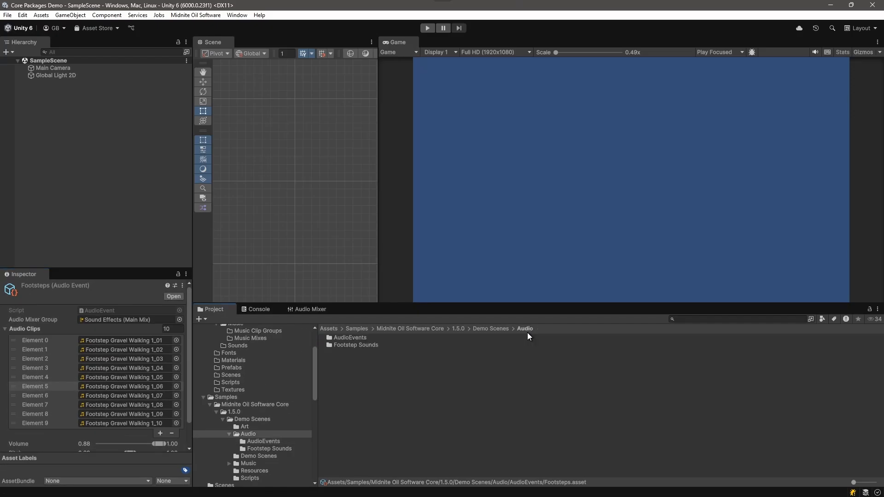
left_click(497, 330)
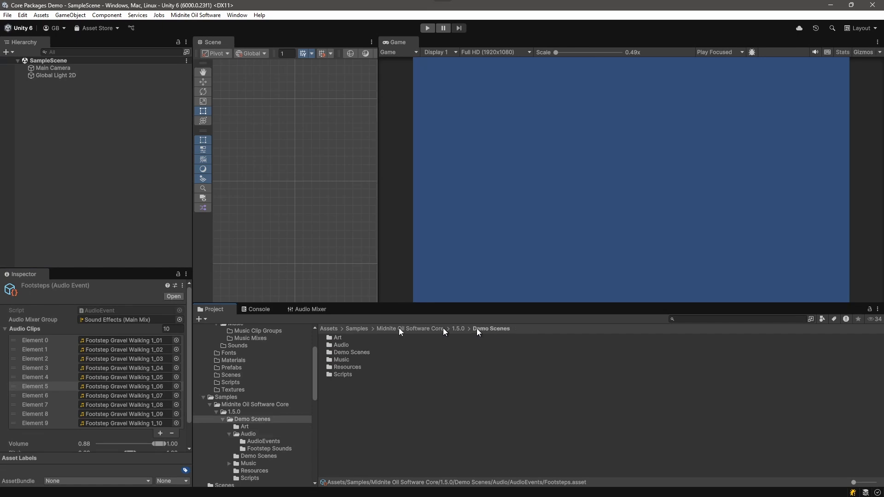
double_click(341, 360)
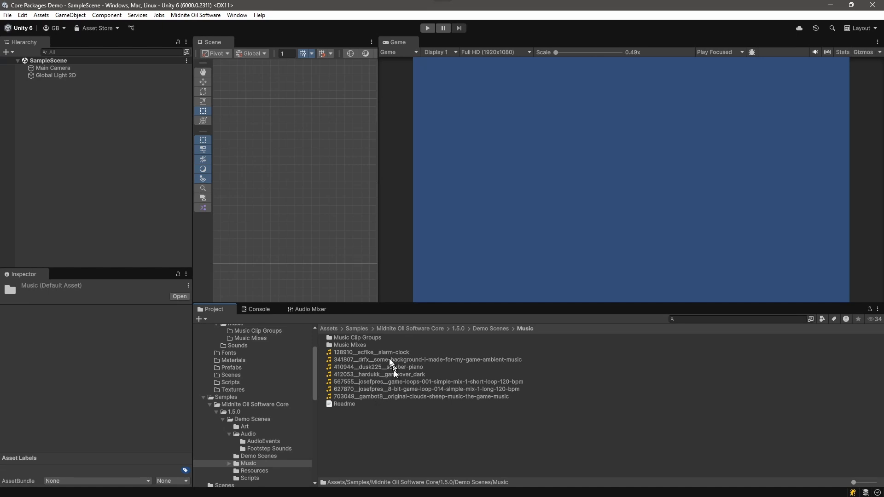
double_click(349, 346)
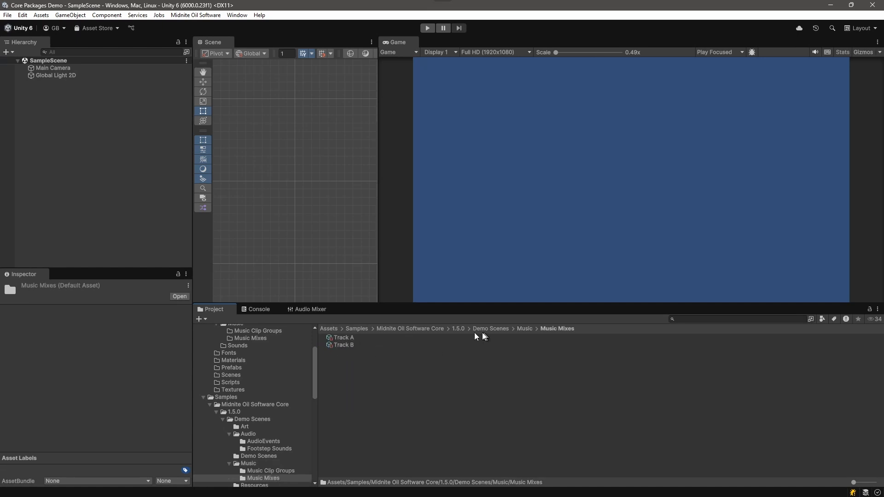
left_click(525, 329)
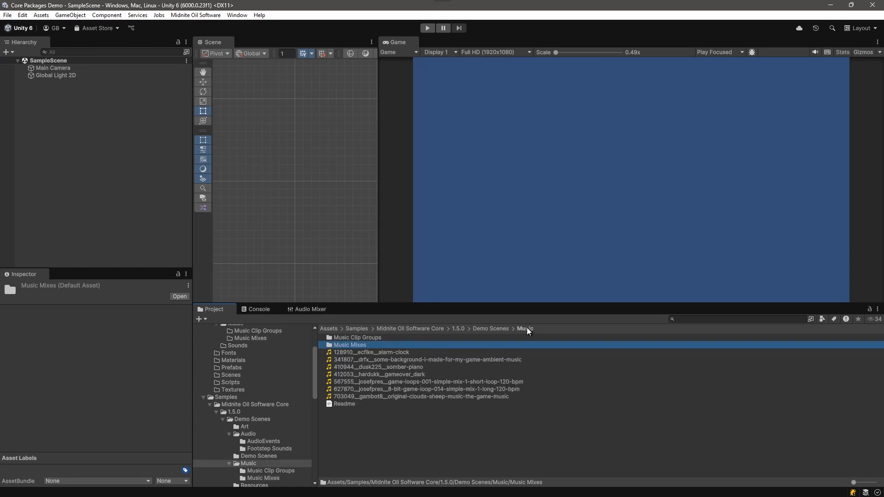
Inspect the music clips assigned to the Menu Music, Game Over Music and Game Music assets in the sample's Music Clip Groups folder.
double_click(364, 339)
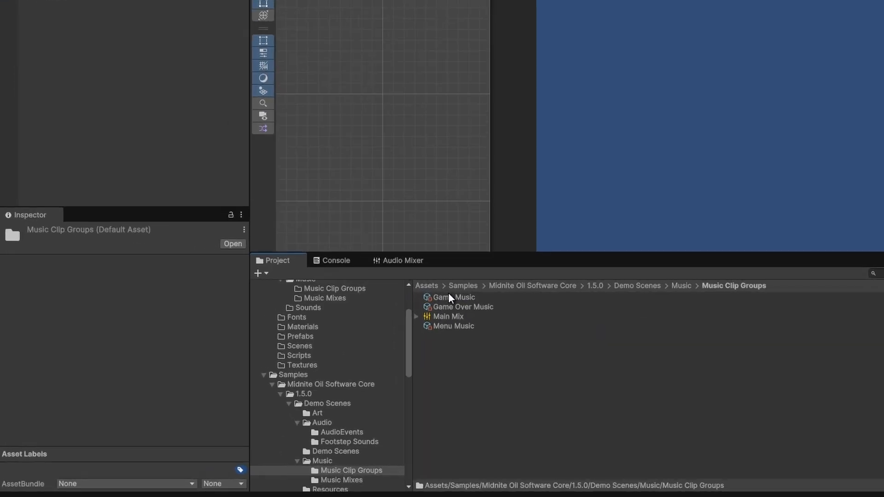
left_click(584, 287)
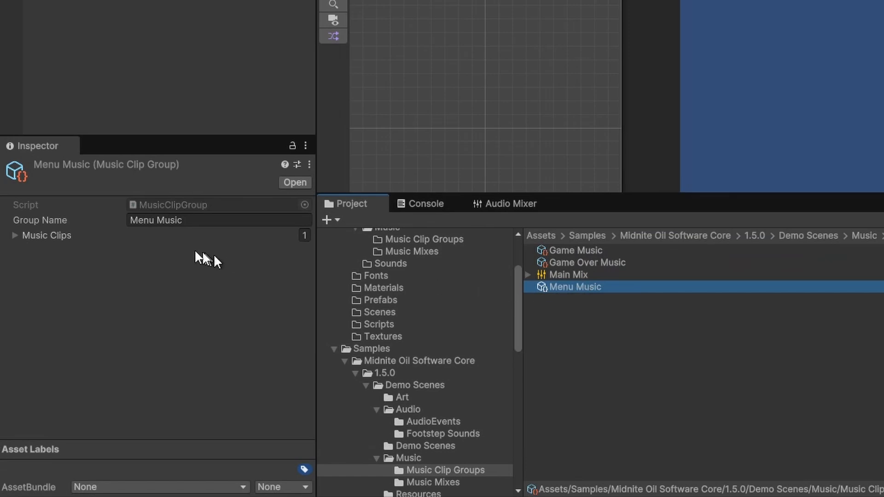
left_click(17, 235)
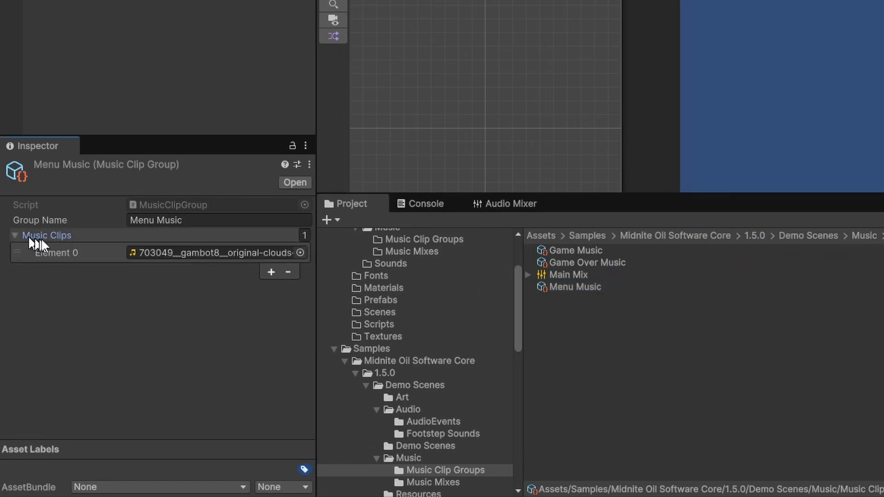
left_click(573, 263)
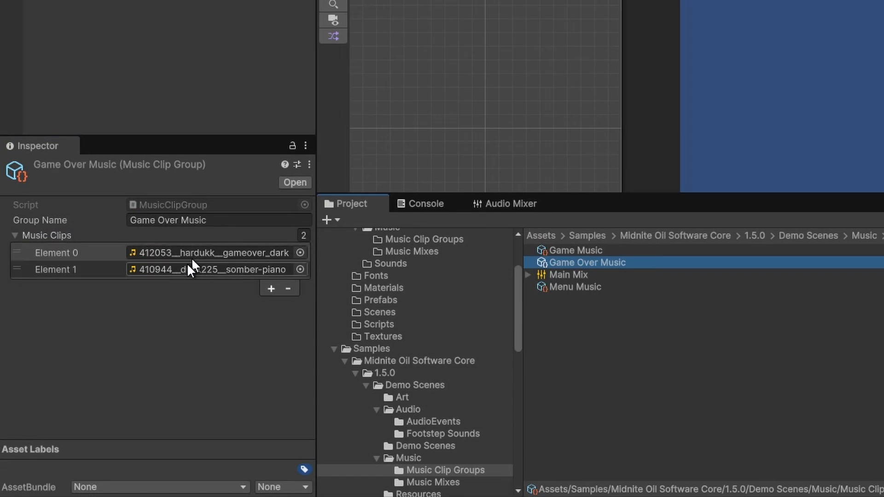
left_click(574, 249)
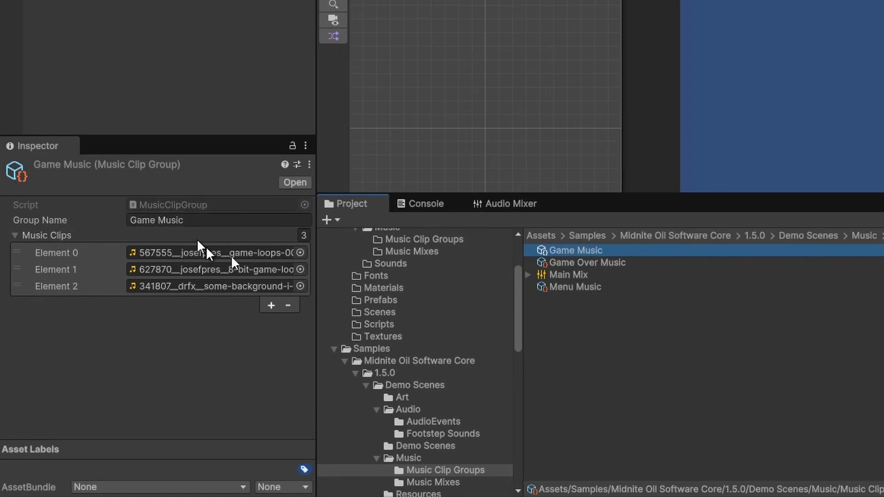
Expand the Main Mix audio mixer asset and examine its groups and snapshots in the Audio Mixer.
left_click(567, 276)
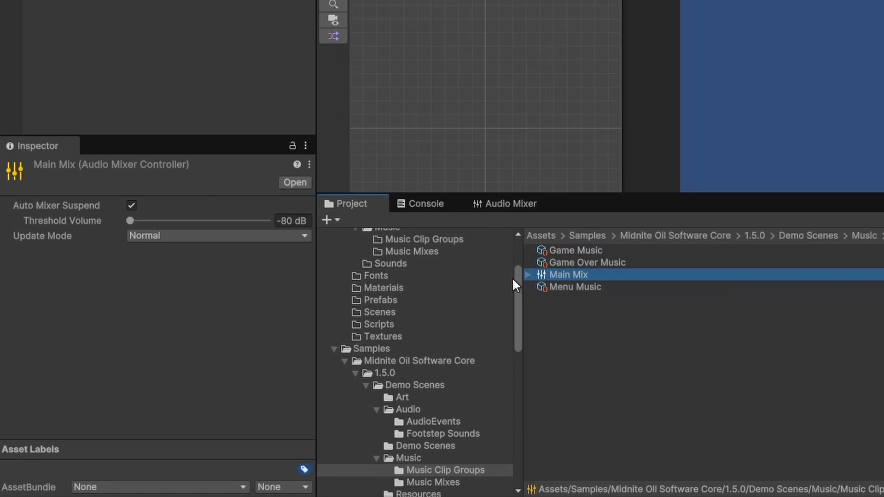
left_click(527, 275)
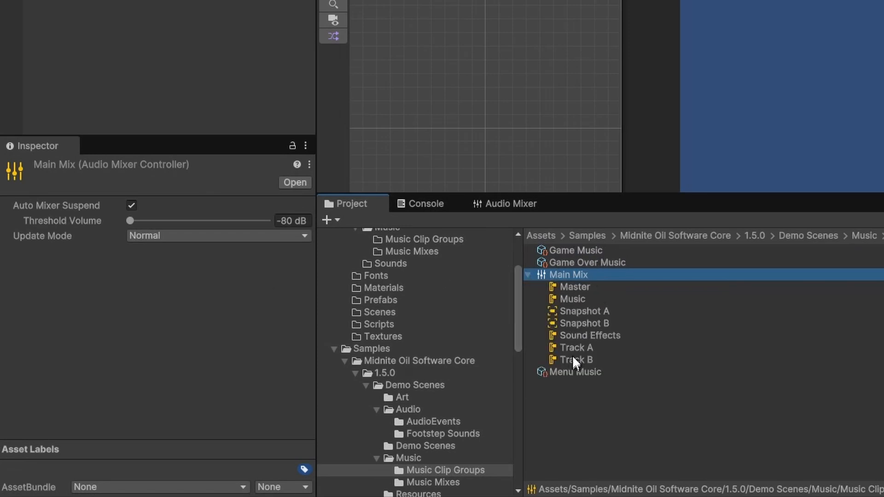
left_click(487, 204)
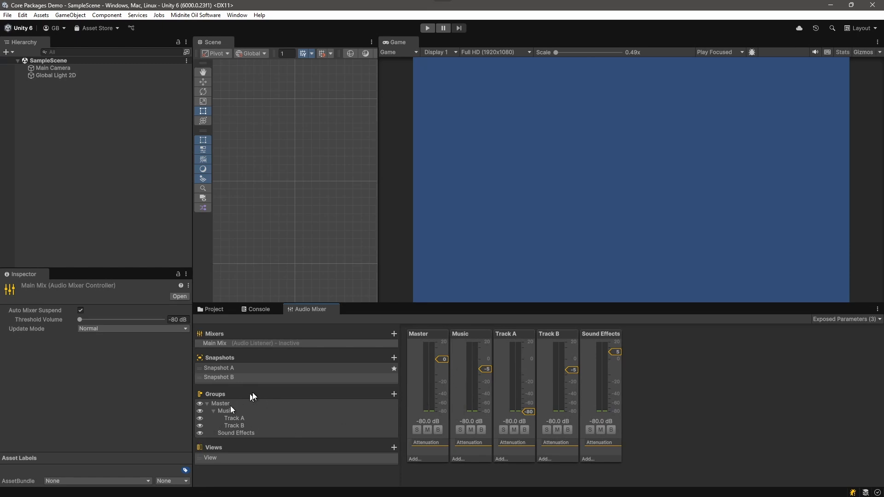
Switch the Main Mix between Snapshot A and Snapshot B to compare the Track A and Track B levels.
left_click(231, 368)
left_click(233, 379)
left_click(232, 368)
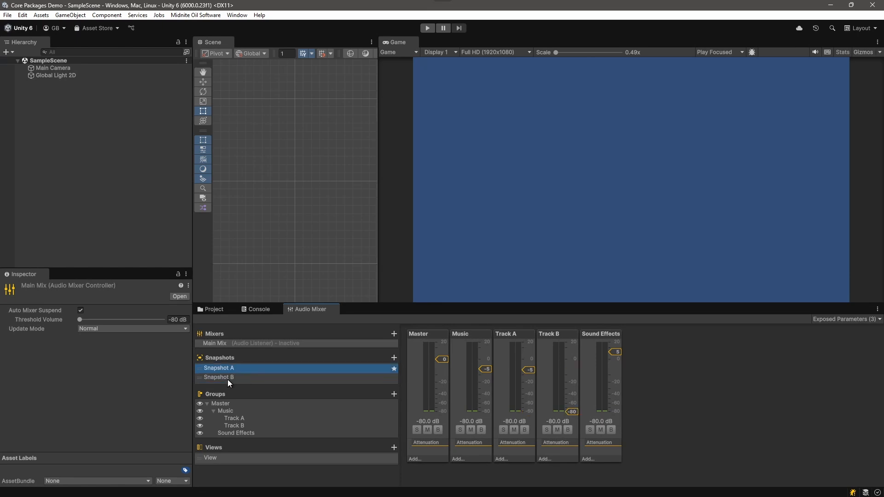
left_click(228, 380)
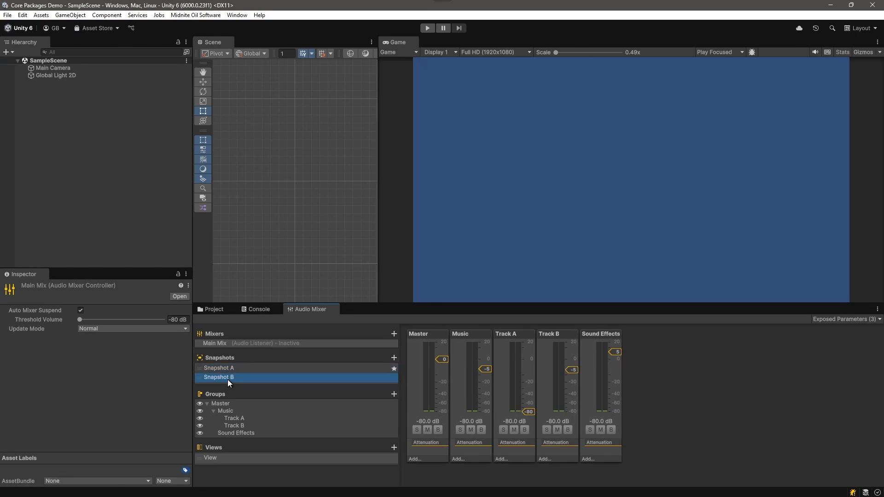
Add the Game, Game Over and Main Menu scenes from the sample's Demo Scenes folder to the build profiles' shared Scene List.
left_click(201, 311)
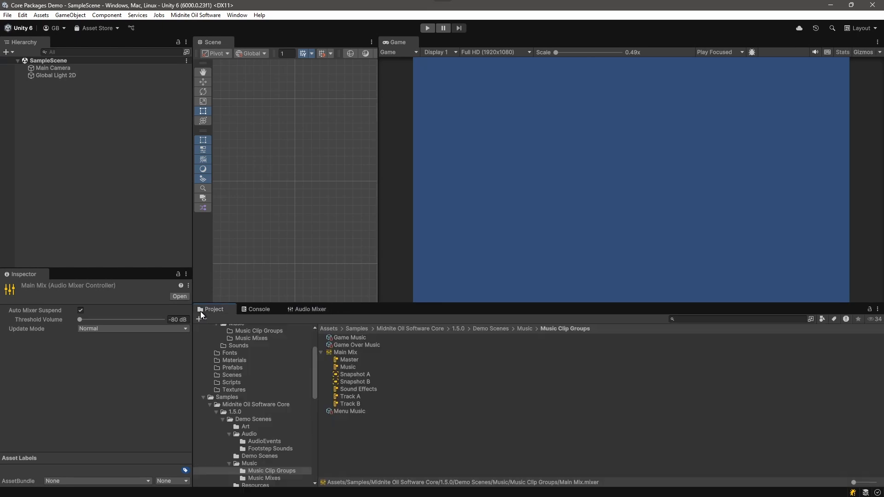
scroll(272, 438, "down", 3)
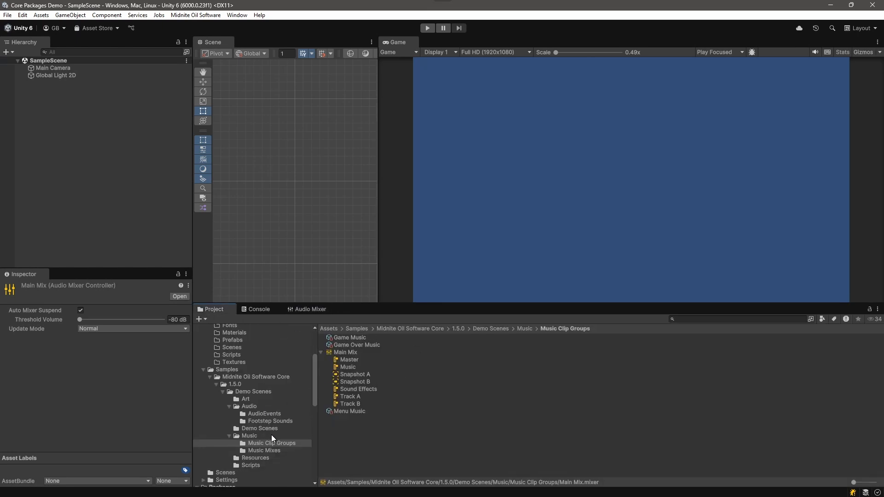
left_click(259, 429)
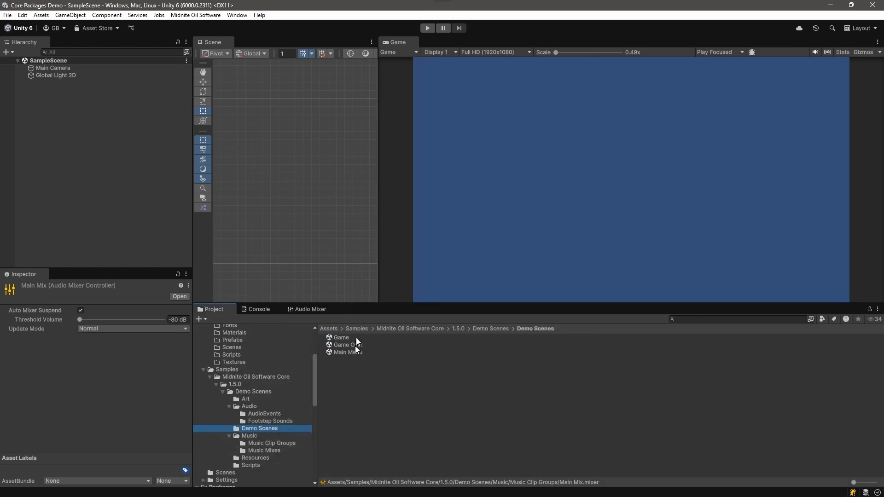
left_click(7, 15)
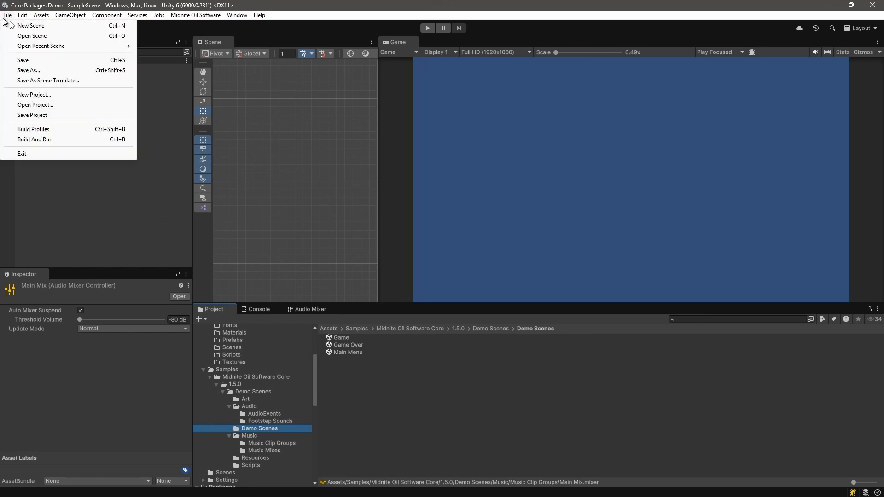
left_click(35, 131)
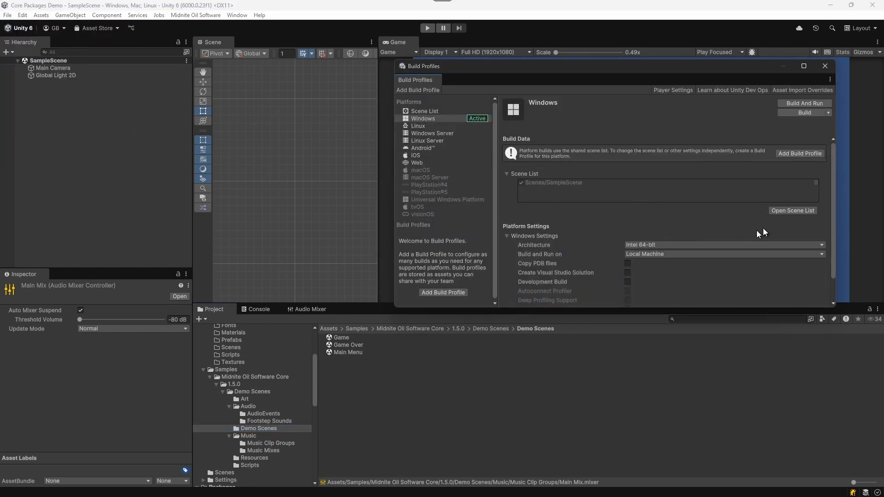
left_click(783, 211)
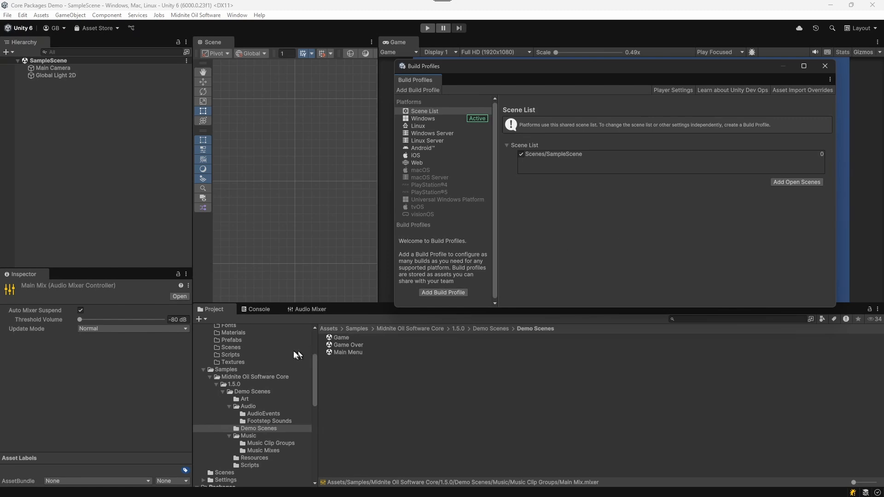
left_click(334, 336)
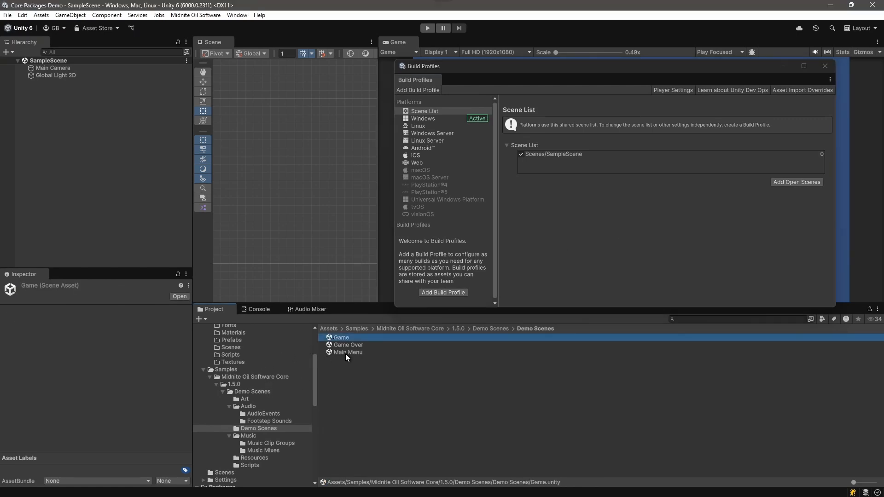
left_click(346, 353, "shift")
left_click_drag(339, 347, 549, 169)
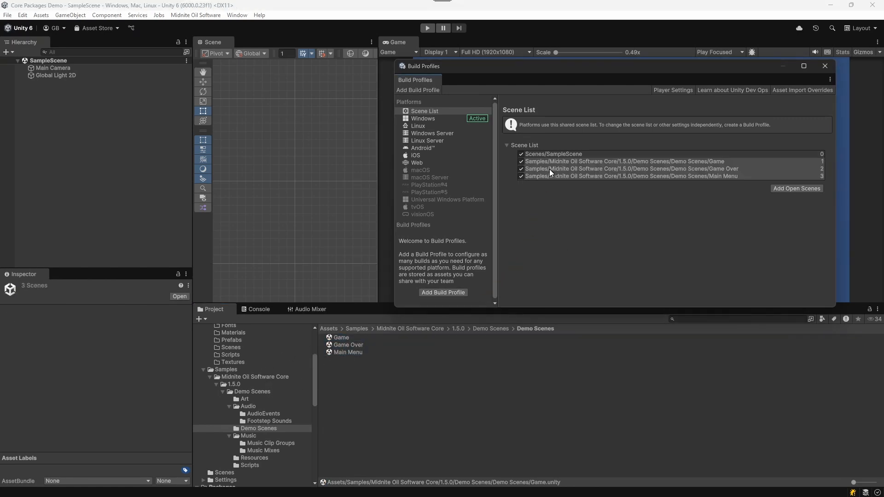
Close the Build Profiles window and stop the SampleScene play test.
left_click(427, 27)
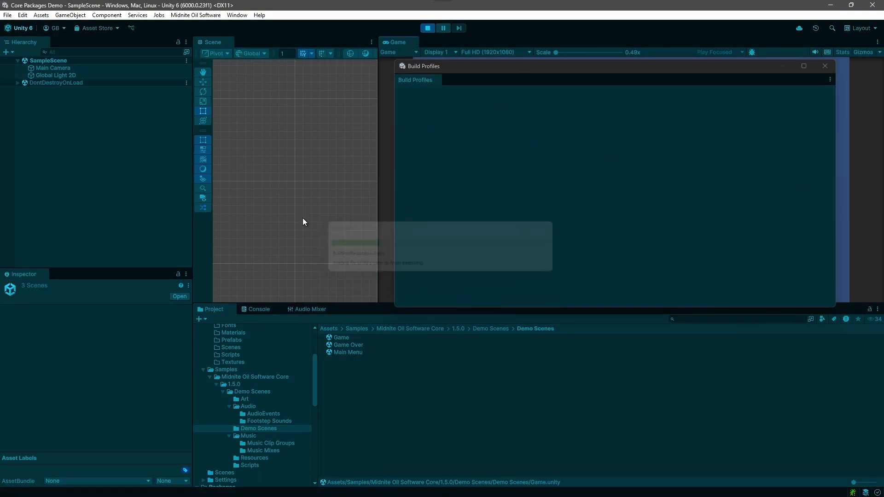
left_click(399, 52)
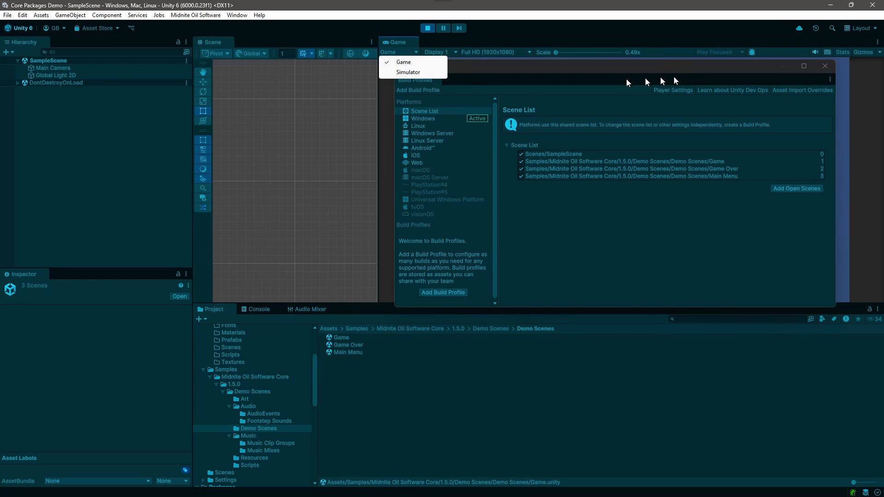
left_click(825, 66)
left_click(427, 28)
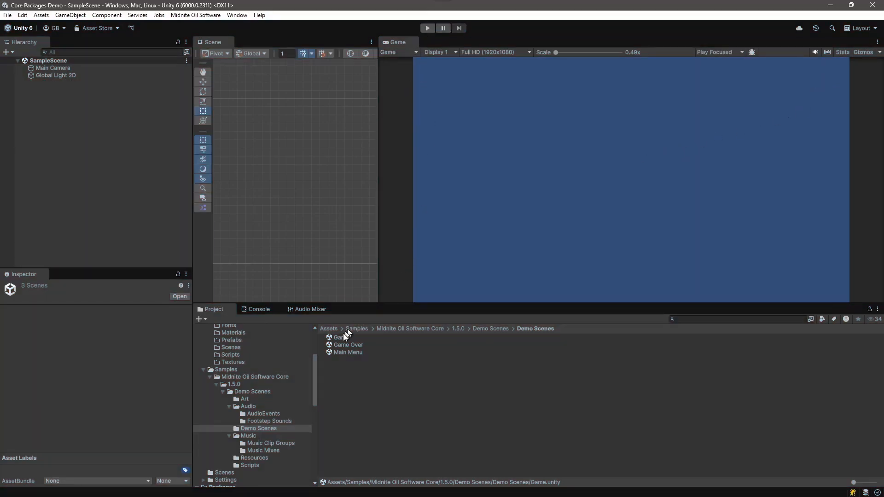
Open the Main Menu demo scene and select the Title Text object within its UI group.
double_click(342, 352)
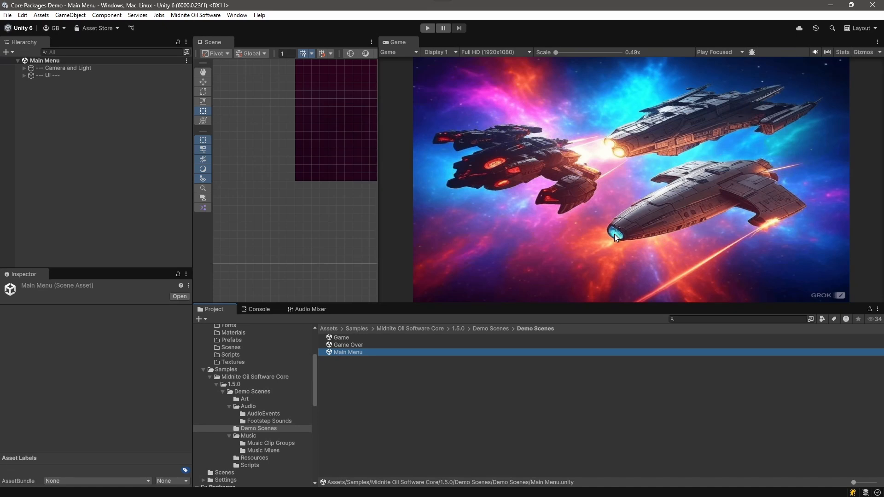
left_click(48, 76)
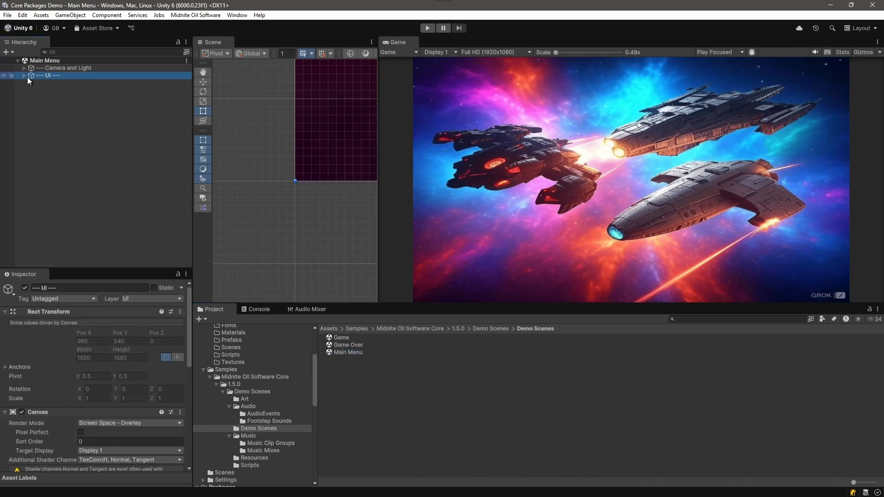
left_click(24, 76)
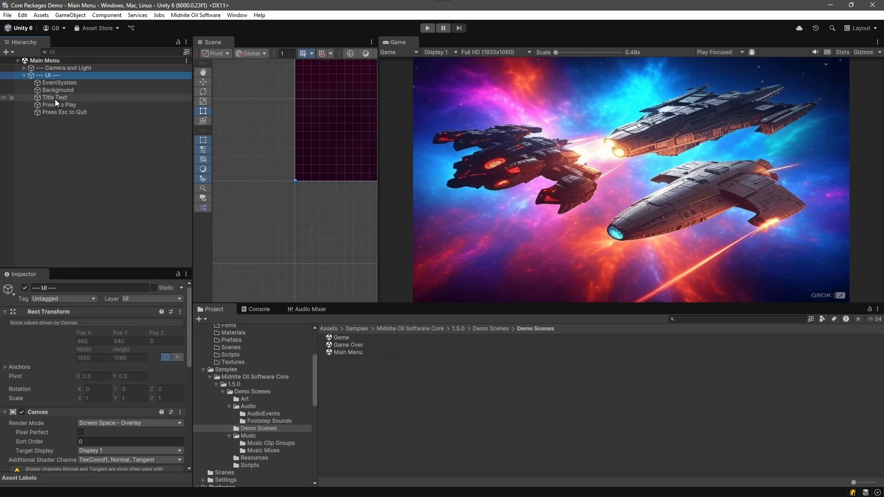
left_click(55, 99)
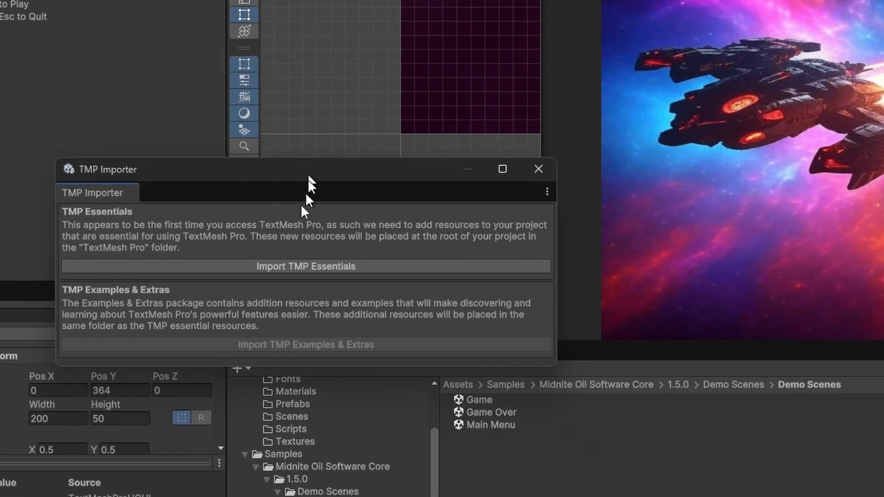
Import the TMP Essentials and the TMP Examples & Extras, and close the TMP Importer.
left_click(282, 265)
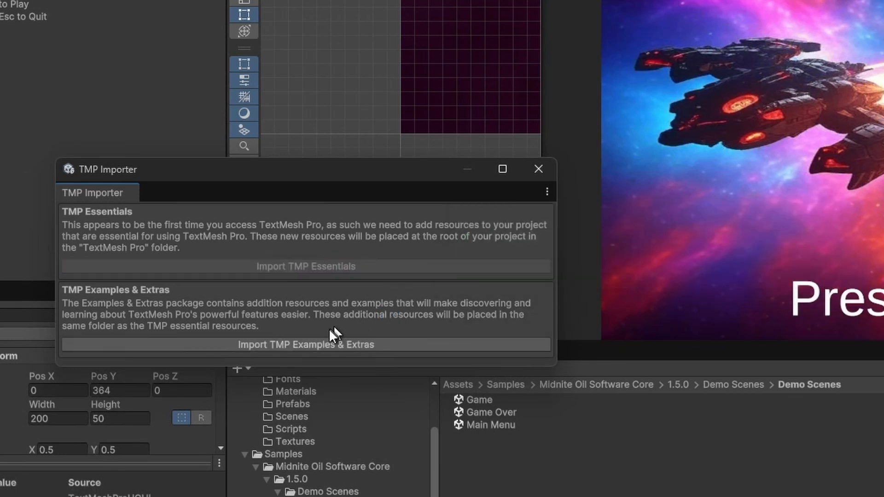
left_click(320, 345)
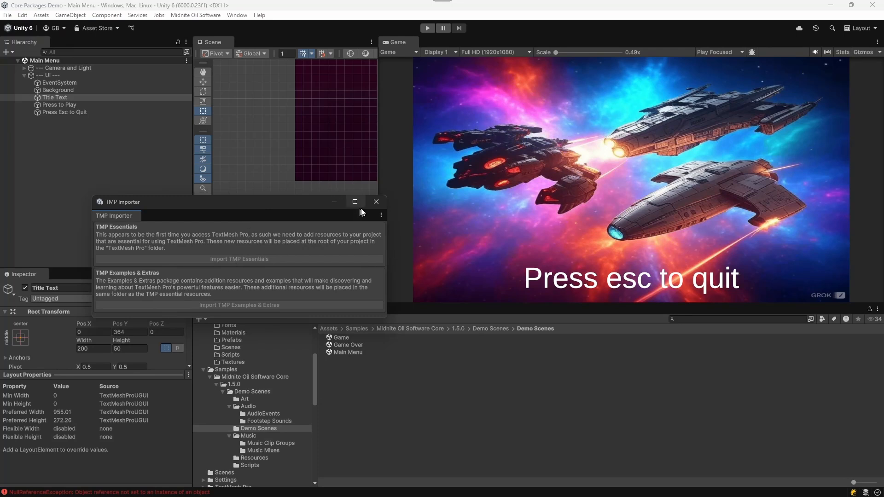
left_click(376, 202)
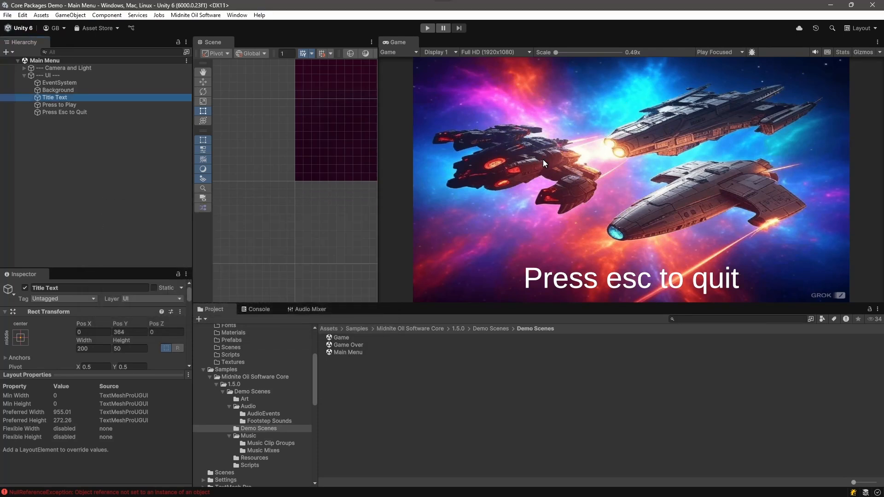
Play the Main Menu scene with the Audio Mixer in view and continue to the Game scene.
left_click(427, 28)
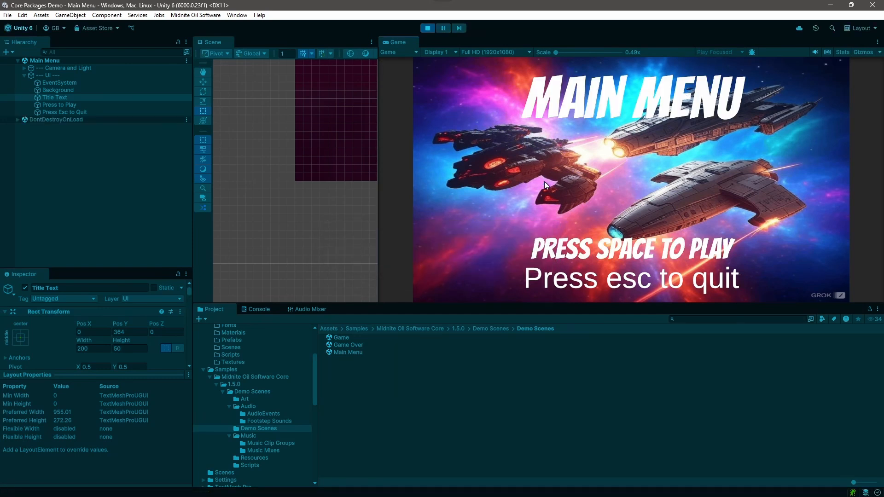
left_click(302, 308)
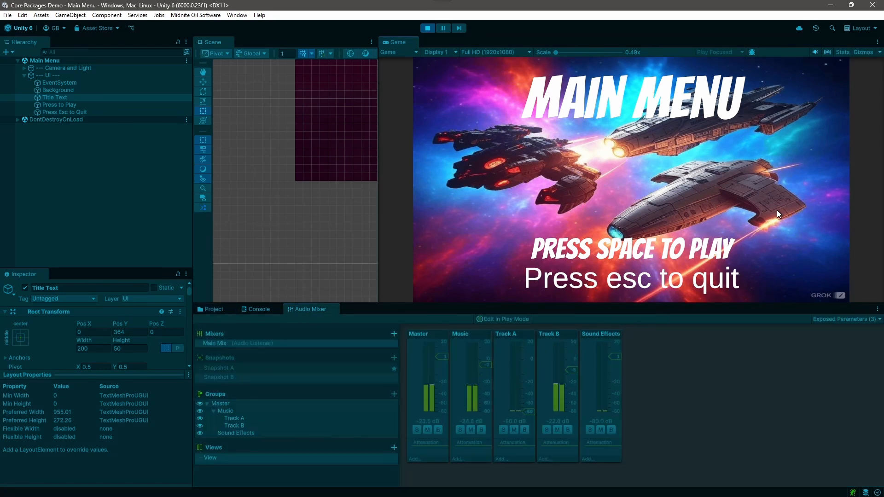
key("space")
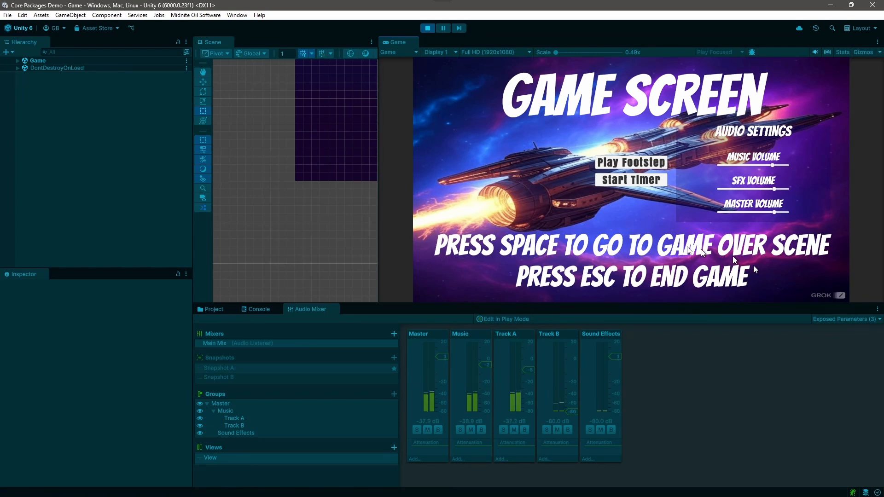
Play the footstep sound five times on the running game screen.
left_click(633, 166)
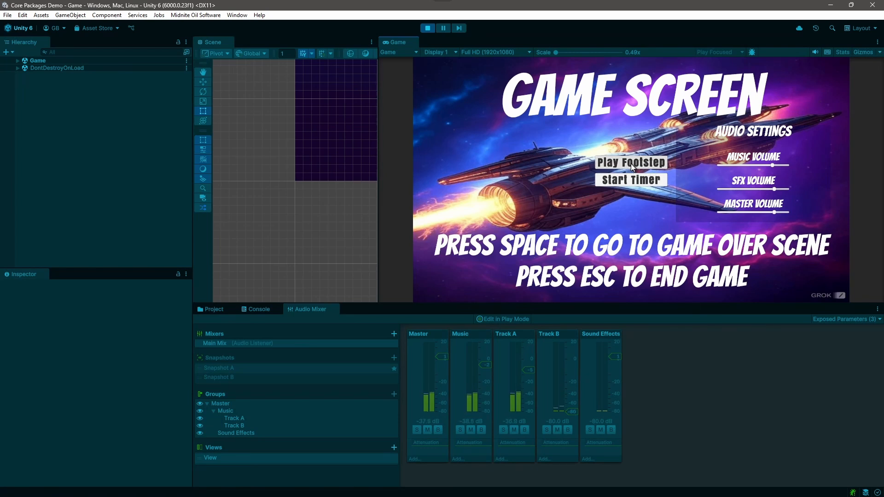
left_click(632, 167)
left_click(633, 167)
left_click(632, 166)
left_click(633, 167)
Lower the in-game Music Volume and play the footstep sound five more times against the quieter music.
left_click_drag(773, 163, 761, 166)
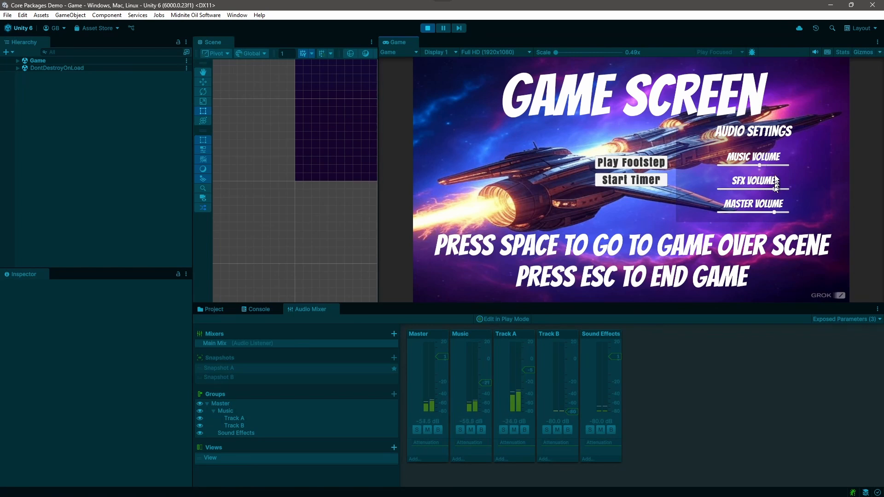
left_click(619, 165)
left_click(619, 167)
left_click(619, 166)
left_click(619, 167)
left_click(619, 165)
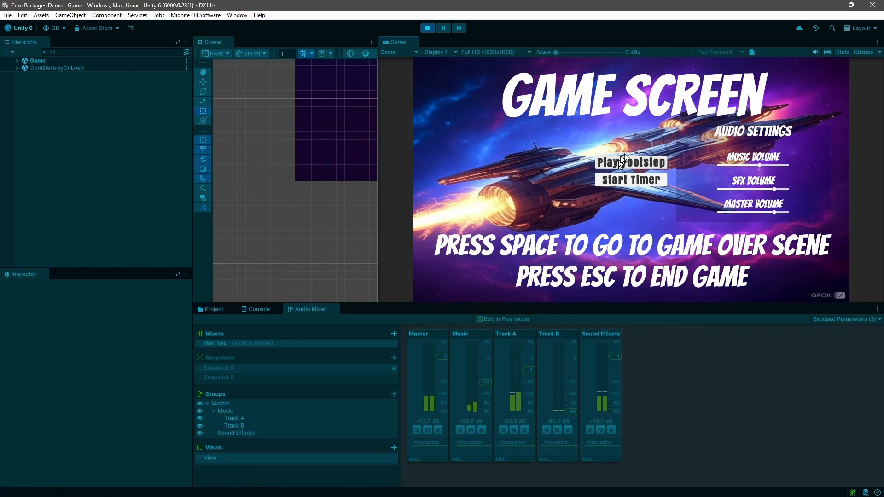
Start the timer on the game screen and continue to the Game Over scene, ending the game there.
left_click(645, 187)
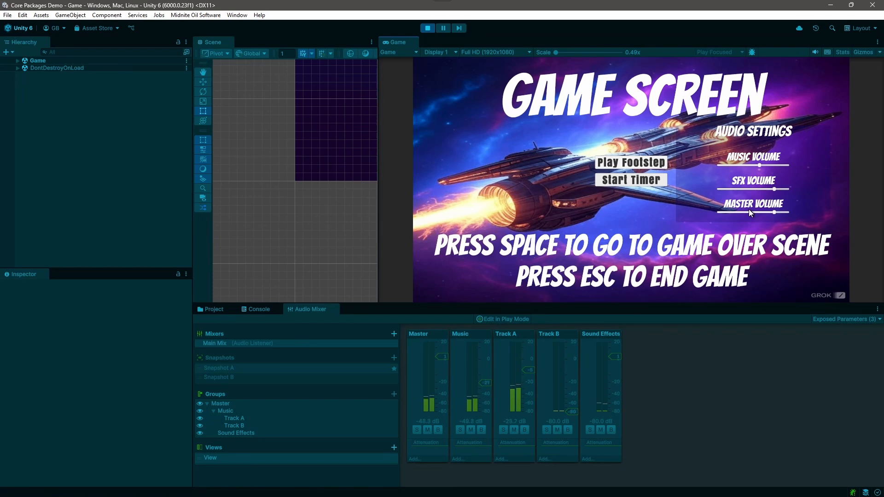
key("space")
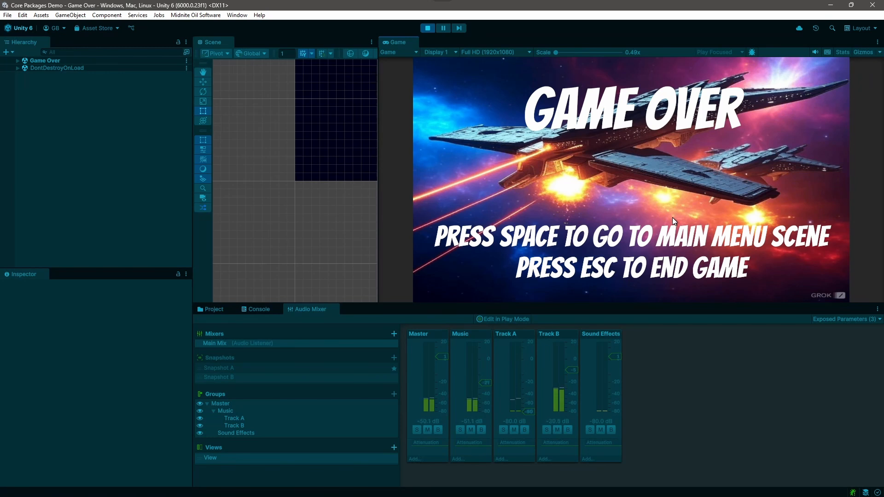
key("Escape")
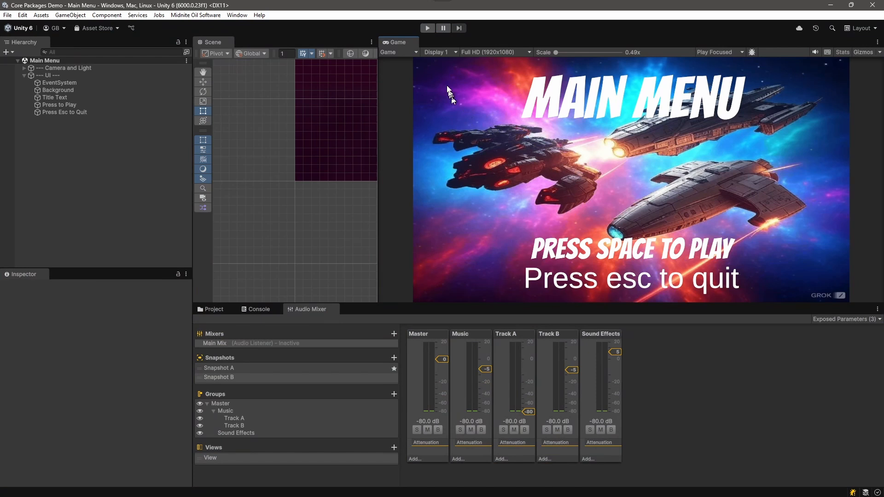
Replay from the Main Menu into the Game scene, raise the Music Volume and exit play mode.
left_click(427, 29)
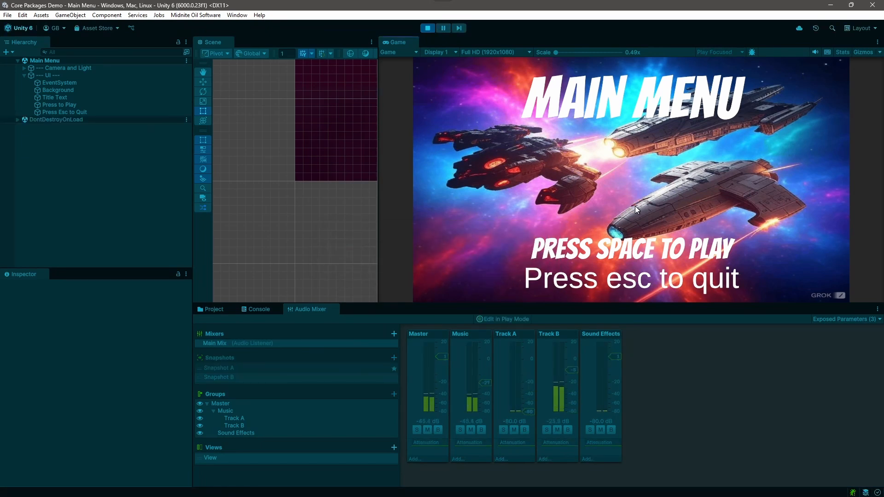
key("space")
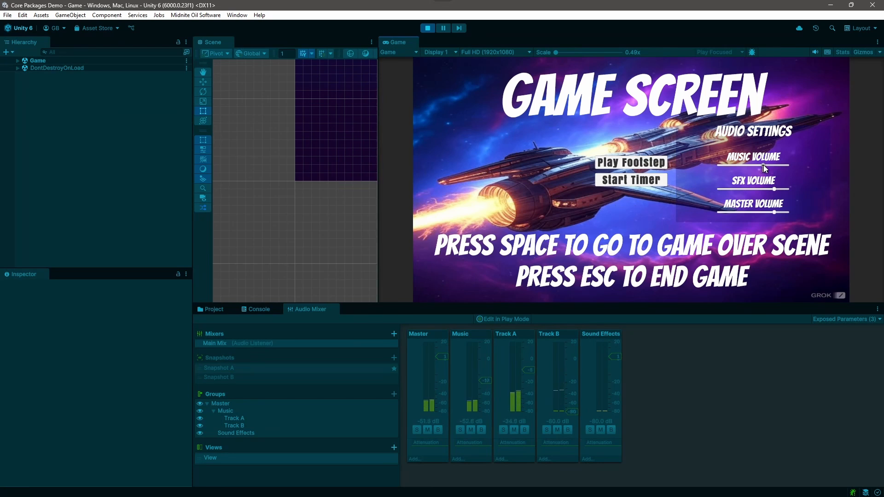
left_click_drag(770, 166, 775, 166)
left_click(428, 28)
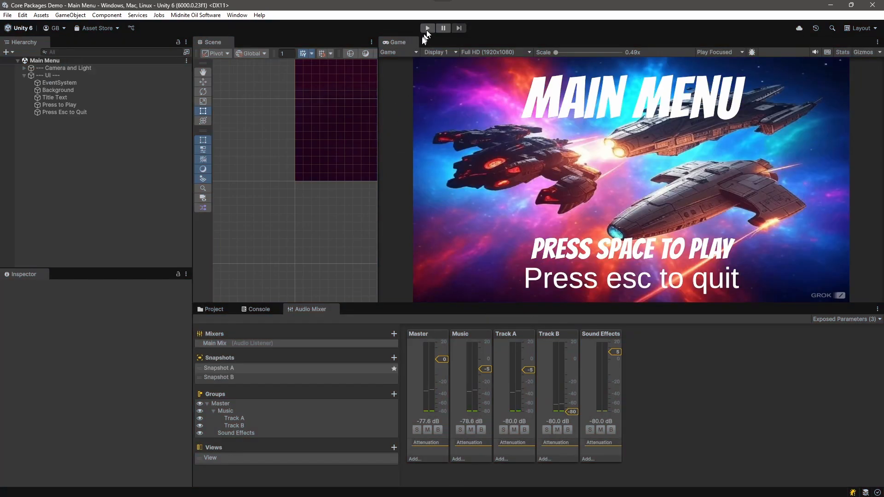